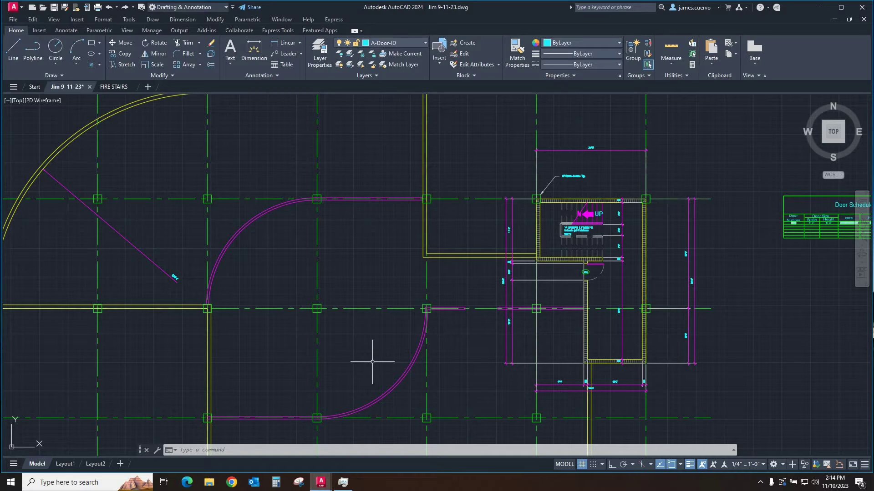
# Step: Open the DesignCenter palette from the View tab to list Jim 9-11-23.dwg's content types
pyautogui.click(127, 30)
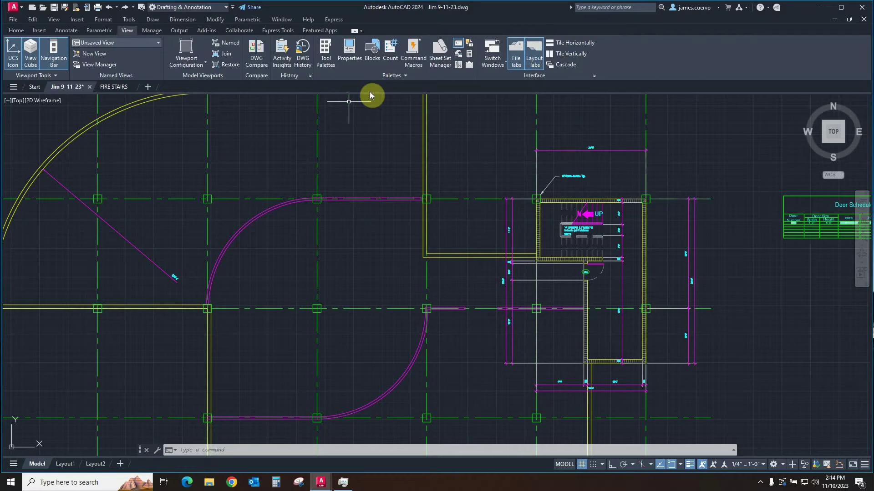
pyautogui.click(399, 74)
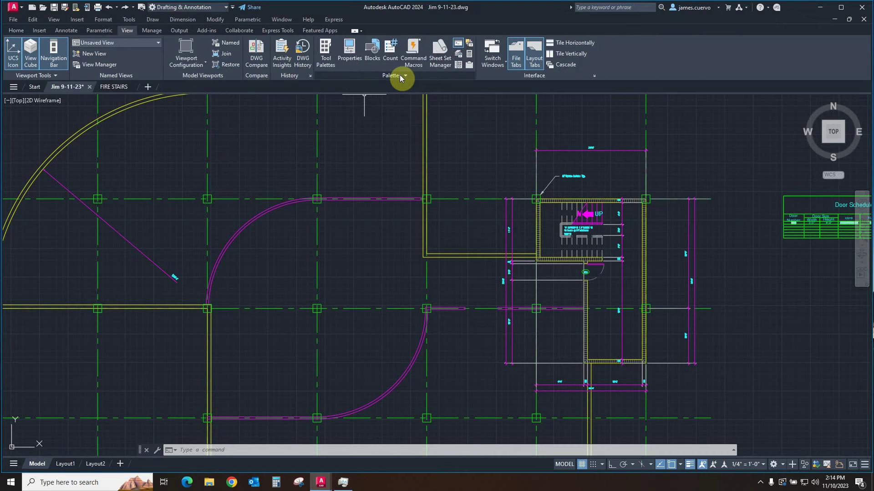
pyautogui.click(458, 66)
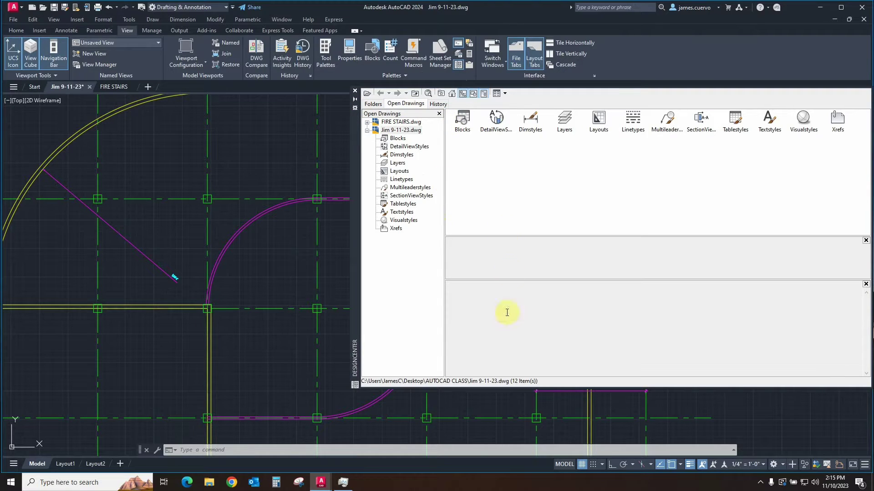
# Step: Switch DesignCenter to the Folders view and browse down to the AutoCAD 2024 Sample folder
pyautogui.click(373, 103)
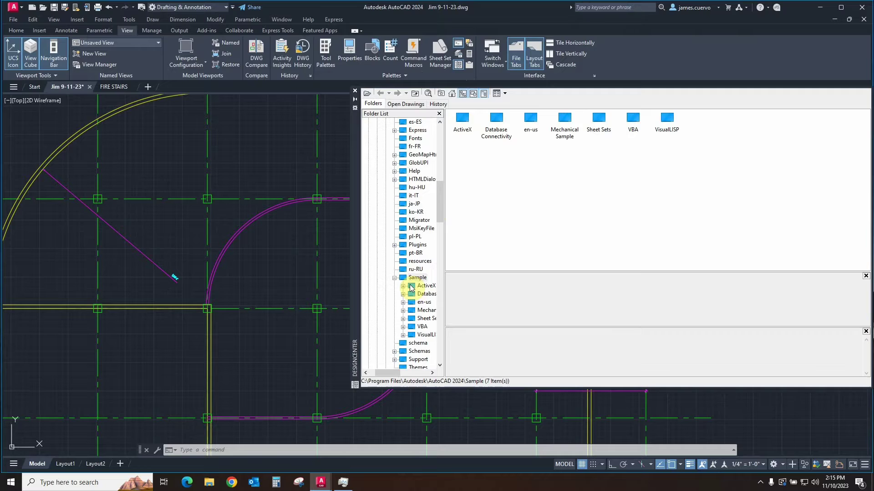
pyautogui.scroll(-2, 413, 286)
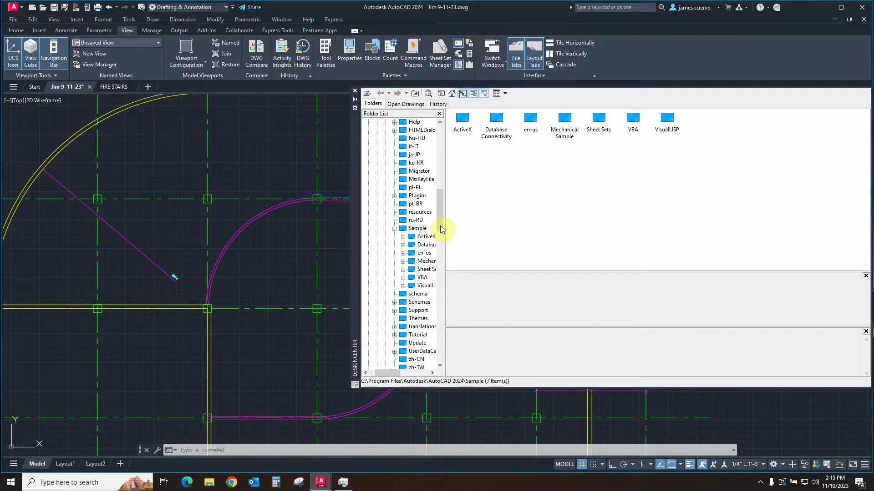
pyautogui.moveTo(440, 222); pyautogui.dragTo(464, 340)
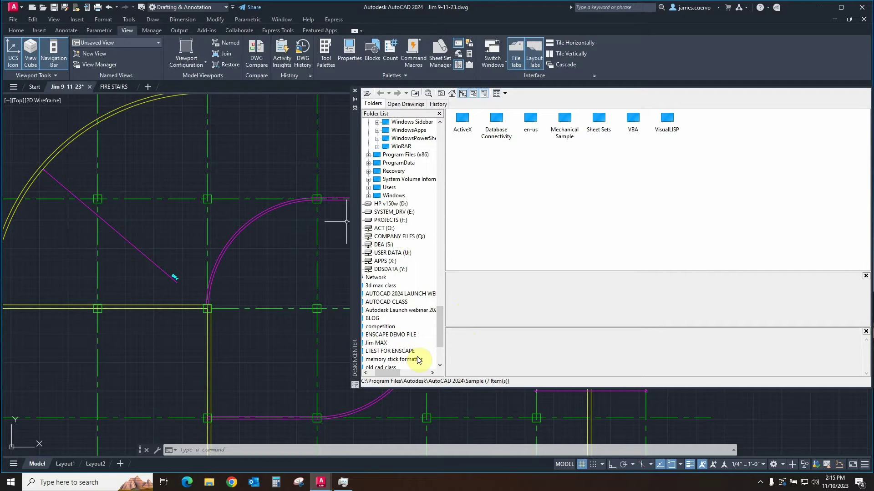
# Step: Return to Open Drawings to list FIRE STAIRS.dwg and Jim 9-11-23.dwg's 12 content types
pyautogui.click(410, 106)
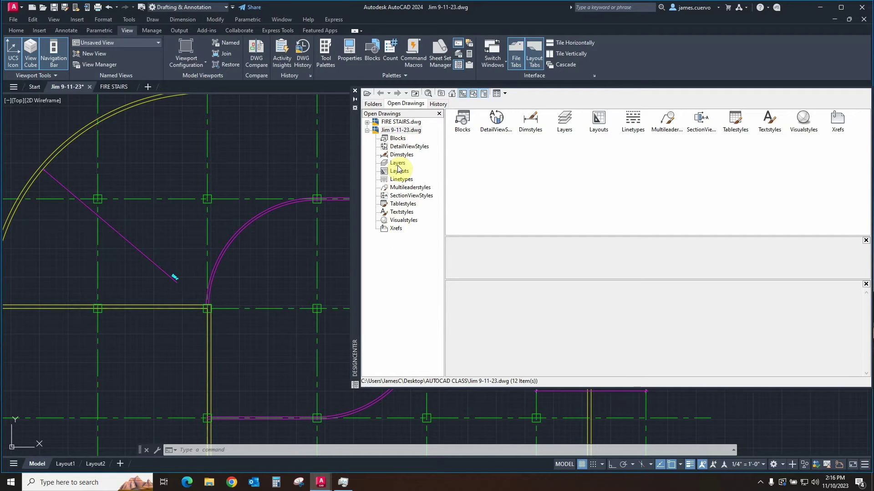
# Step: Browse Jim 9-11-23's xrefs, visual styles, text styles, table styles and section view styles
pyautogui.click(395, 231)
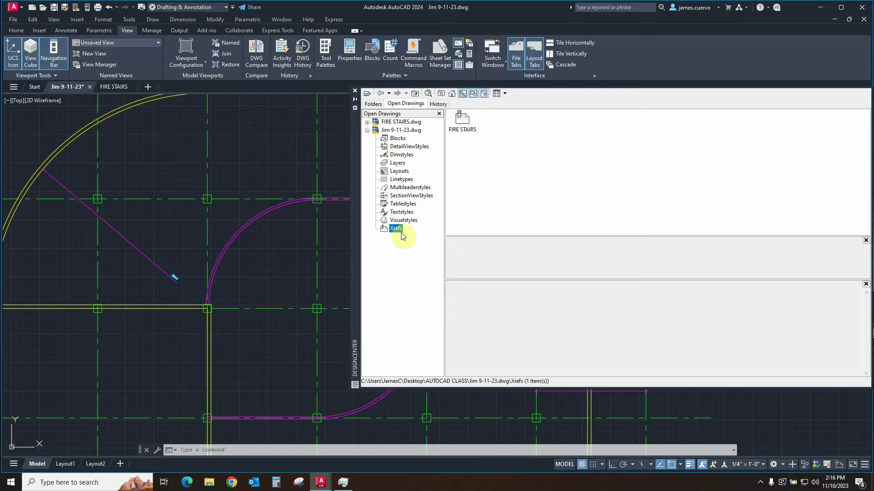
pyautogui.click(412, 221)
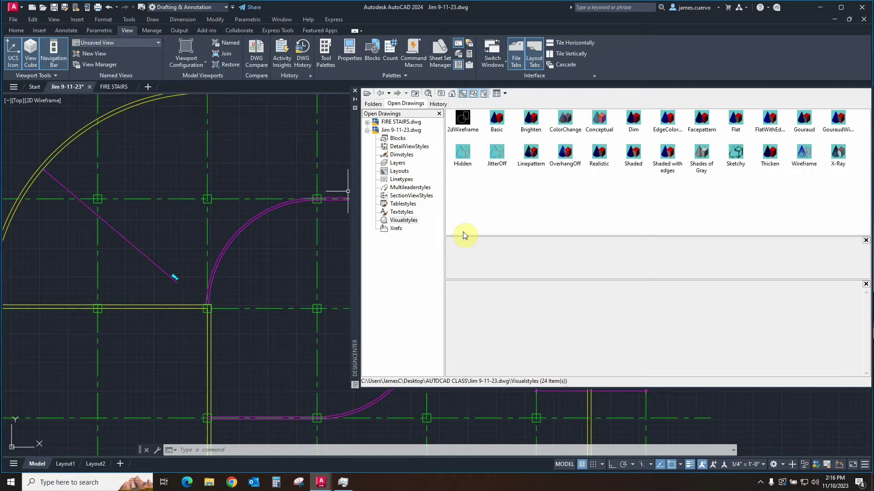
pyautogui.click(418, 220)
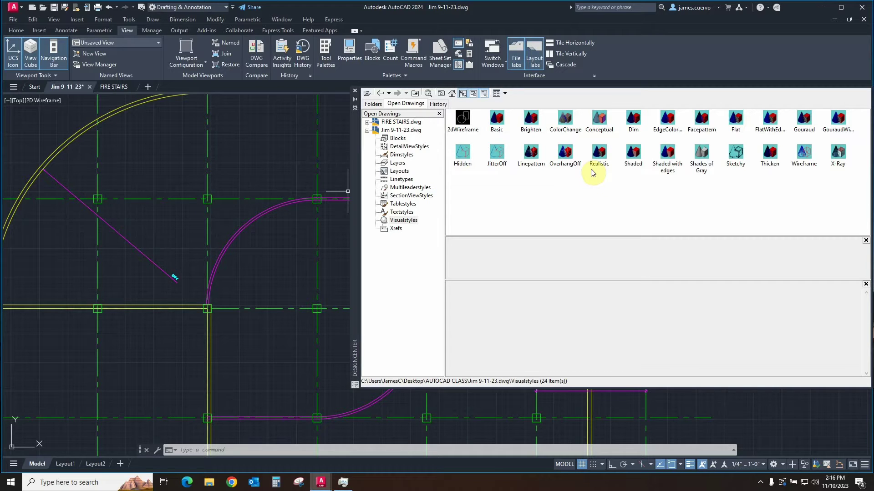
pyautogui.click(402, 210)
pyautogui.click(404, 205)
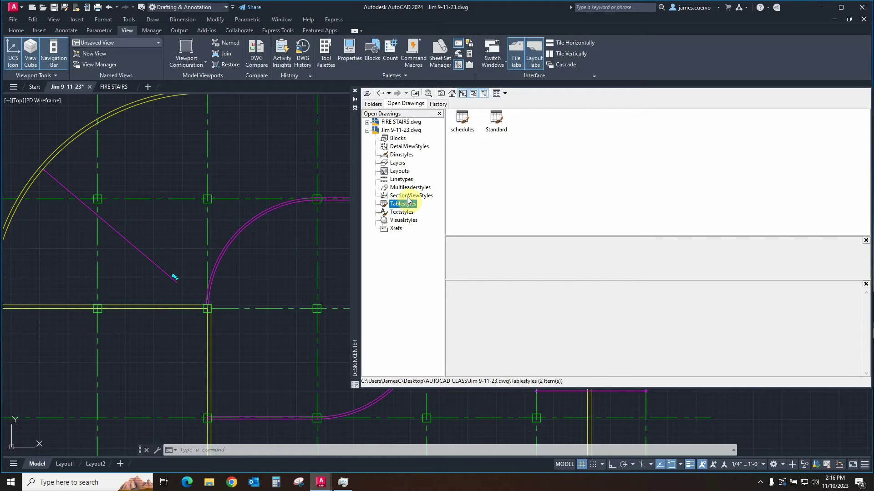
pyautogui.click(411, 197)
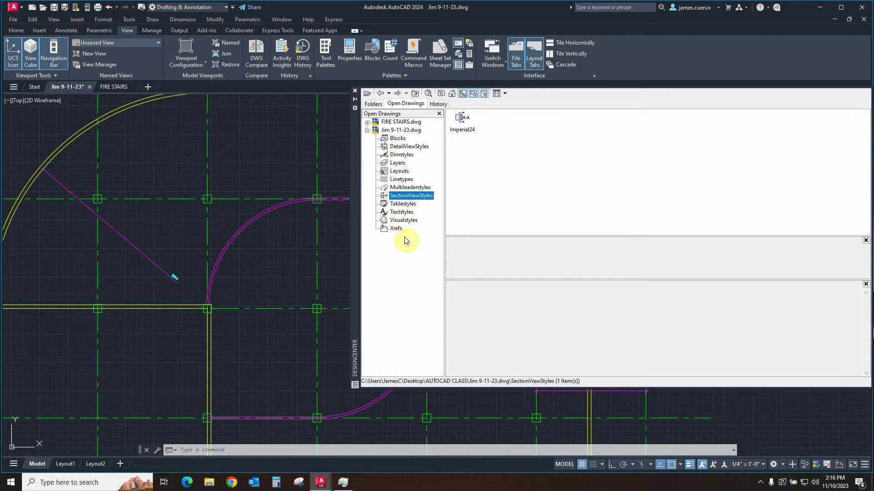
# Step: Continue through its multileader styles, linetypes, layouts, layers, dimstyles and the Imperial24 detail view style
pyautogui.click(403, 187)
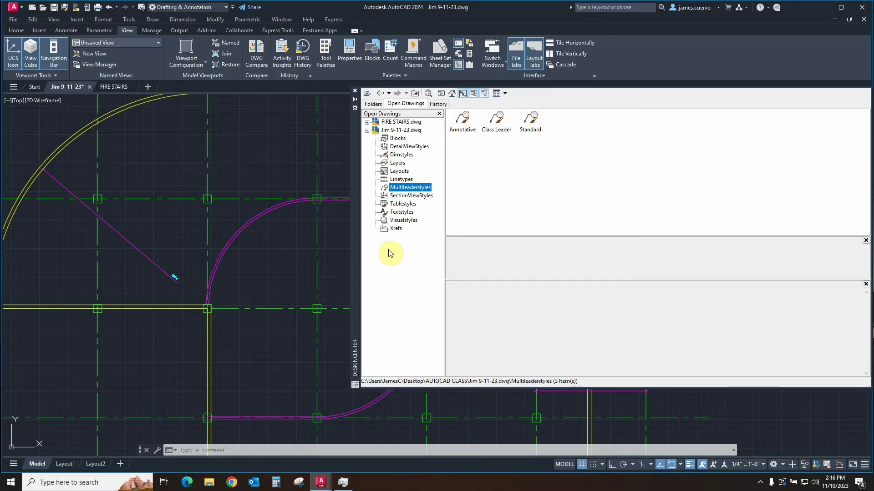
pyautogui.click(400, 181)
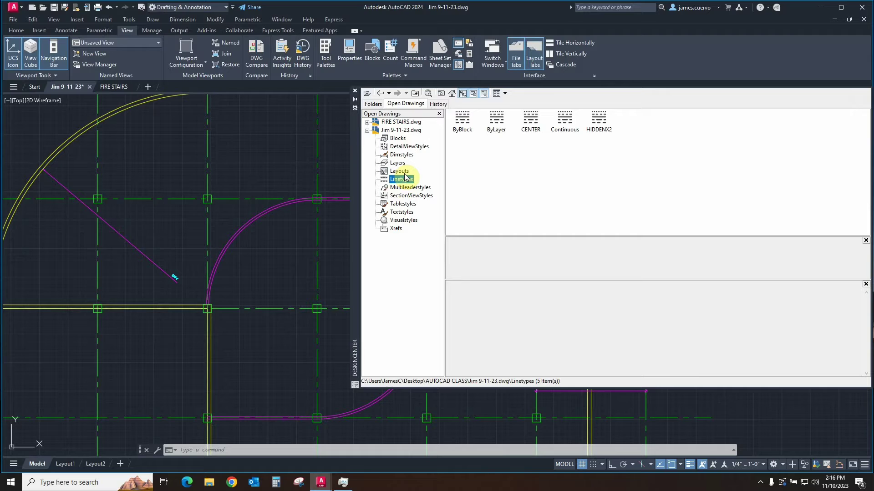
pyautogui.click(402, 173)
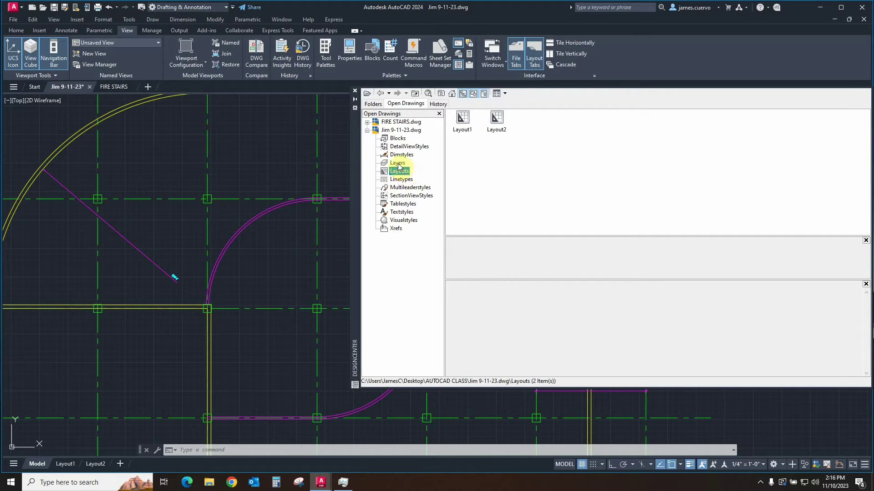
pyautogui.click(398, 165)
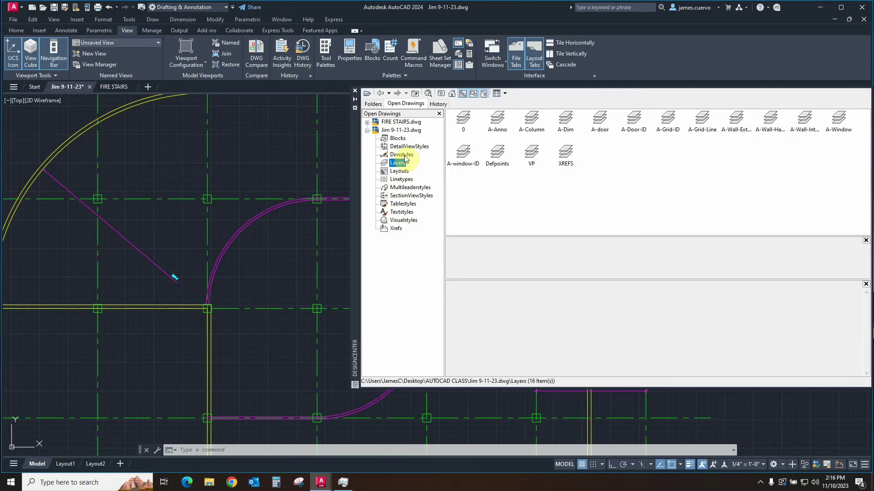
pyautogui.click(408, 155)
pyautogui.click(410, 147)
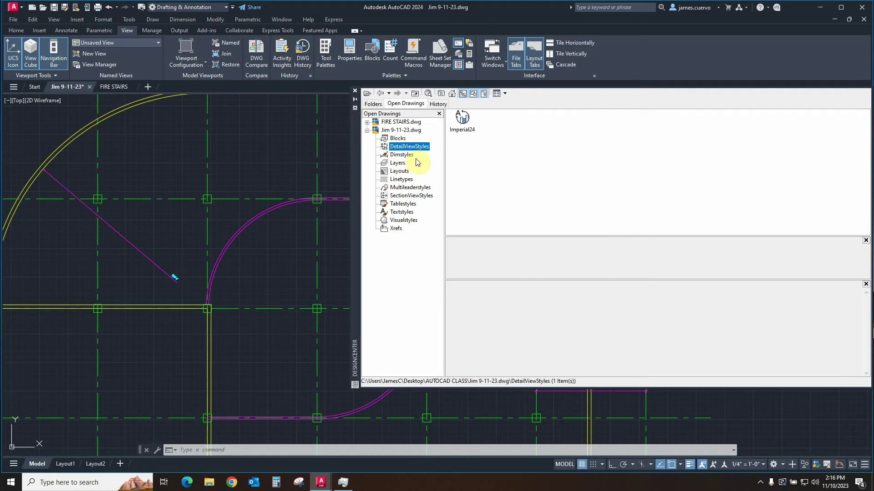
# Step: Show Jim 9-11-23's blocks, then FIRE STAIRS.dwg's blocks DOOR and GRID-TAG for comparison
pyautogui.click(398, 139)
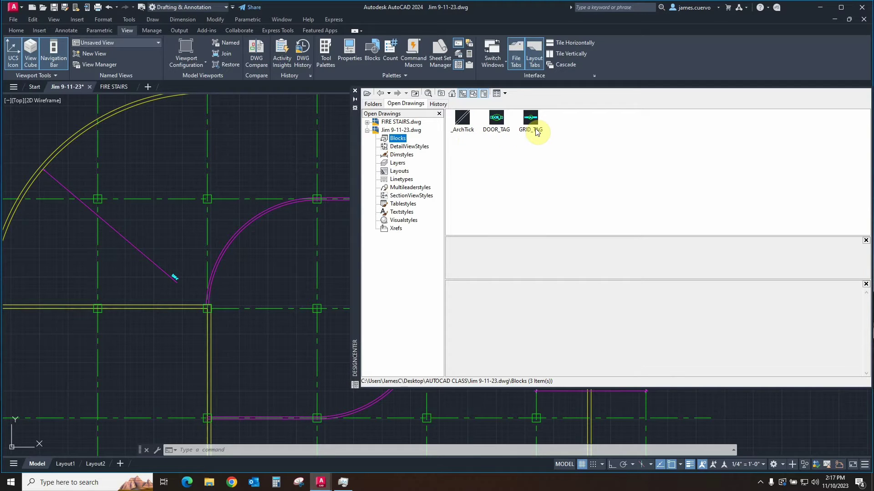
pyautogui.click(367, 122)
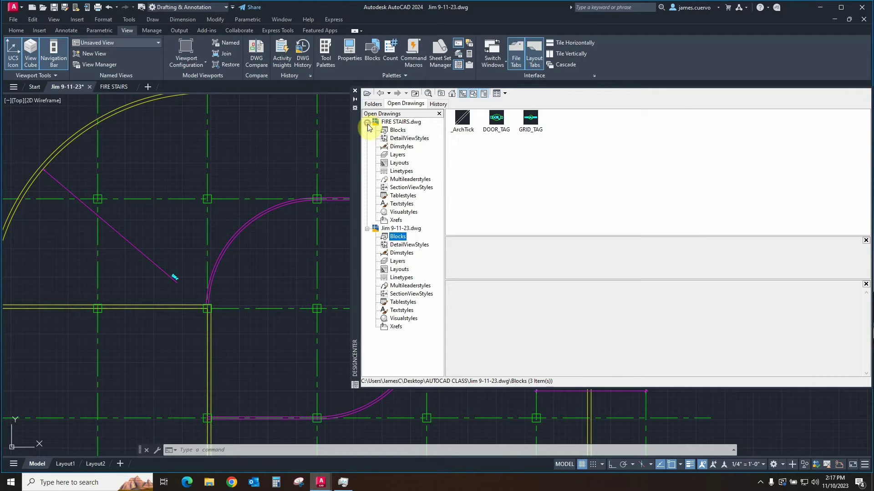
pyautogui.click(396, 130)
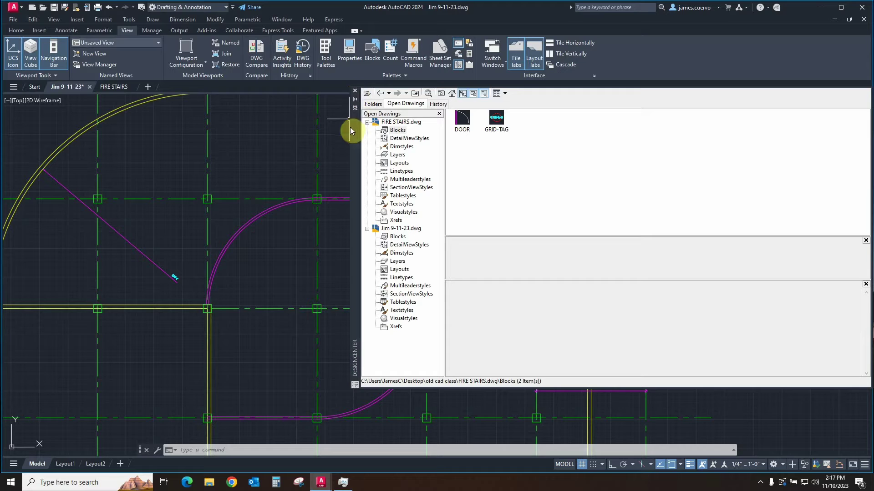
# Step: Close DesignCenter, zoom to room 102 and select the stair core to confirm it's an xref
pyautogui.click(355, 92)
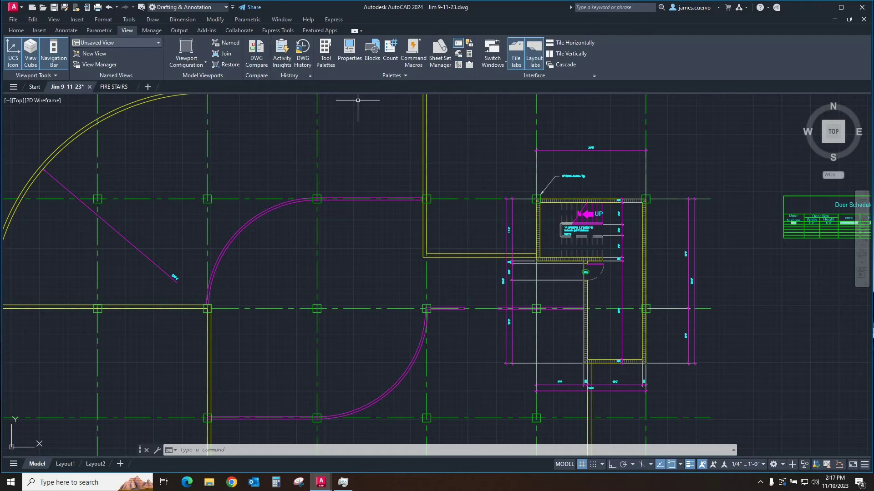
pyautogui.scroll(4, 602, 273)
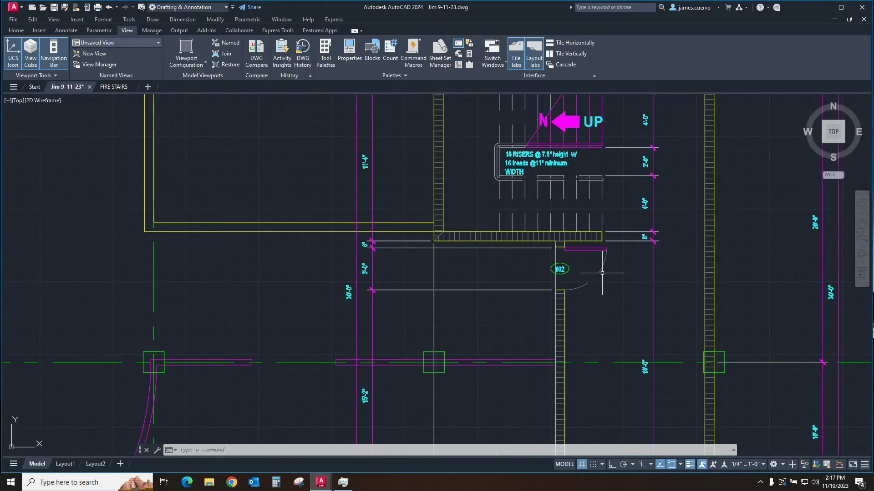
pyautogui.scroll(2, 602, 273)
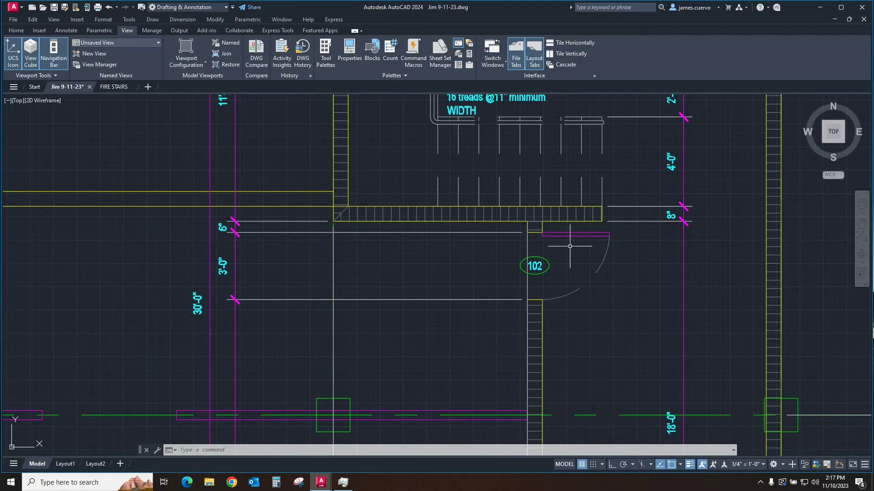
pyautogui.scroll(-4, 586, 280)
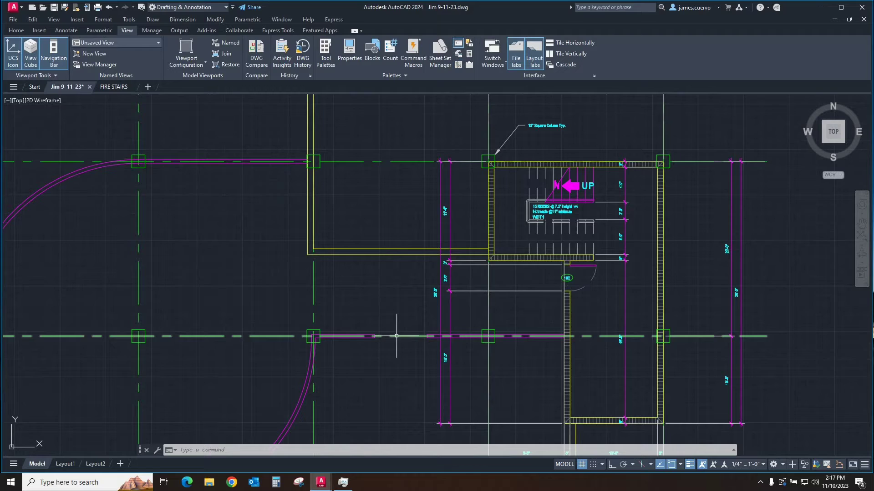
pyautogui.scroll(6, 560, 289)
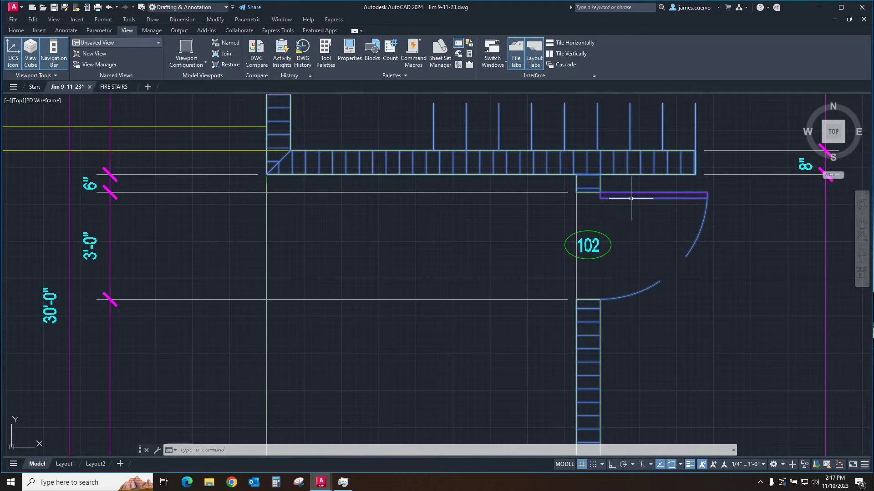
pyautogui.click(631, 198)
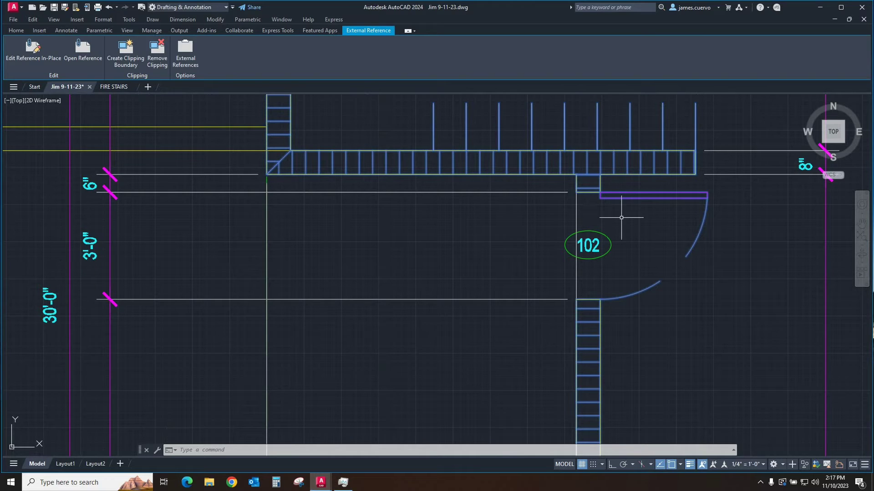
# Step: In FIRE STAIRS.dwg, select the stairwell door and activate its arc grip to preview the 3' opening
pyautogui.click(117, 89)
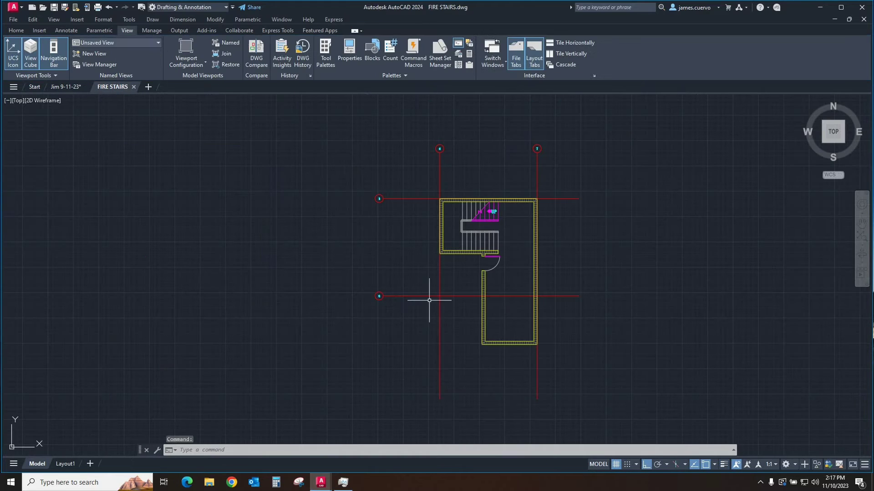
pyautogui.scroll(6, 489, 266)
pyautogui.click(560, 248)
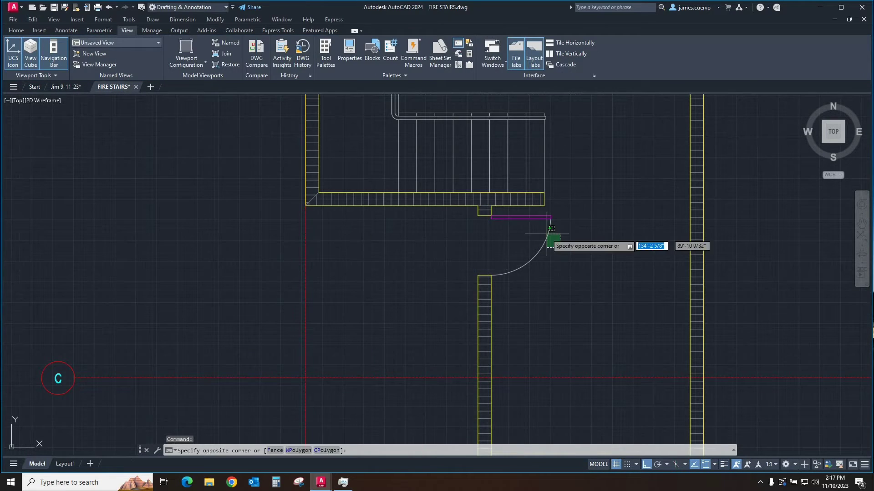
pyautogui.click(544, 222)
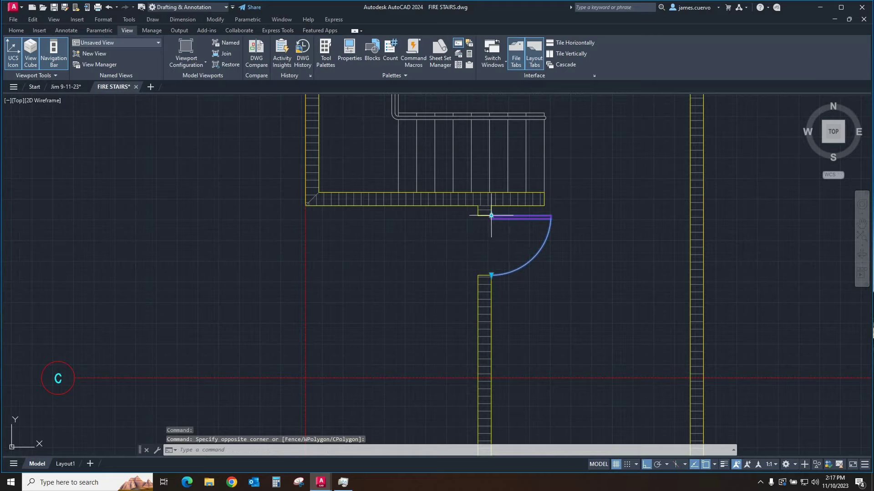
pyautogui.click(491, 275)
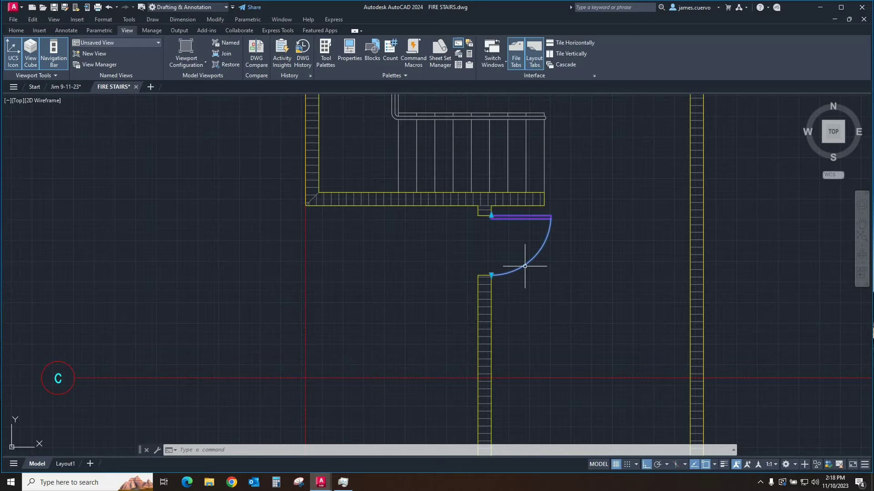
# Step: Check the door's DOOR OPENING sizes in Properties, keep it at 3', and return to Jim 9-11-23
pyautogui.rightClick(524, 266)
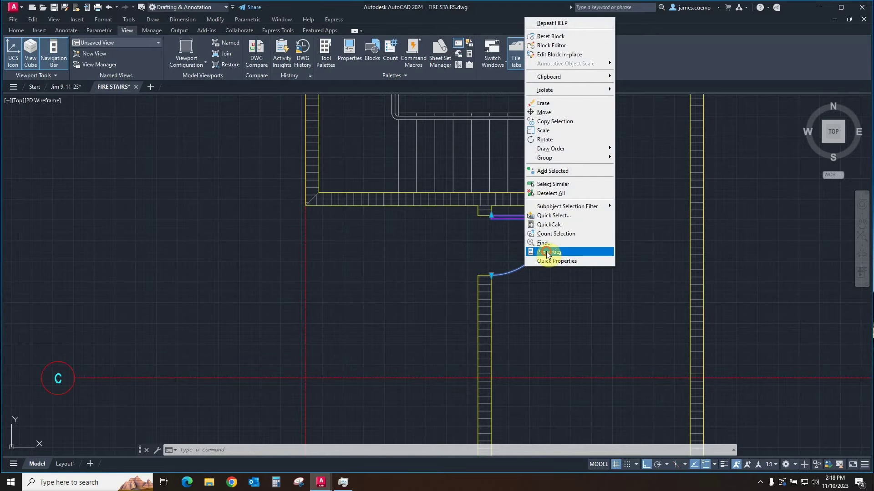
pyautogui.click(549, 251)
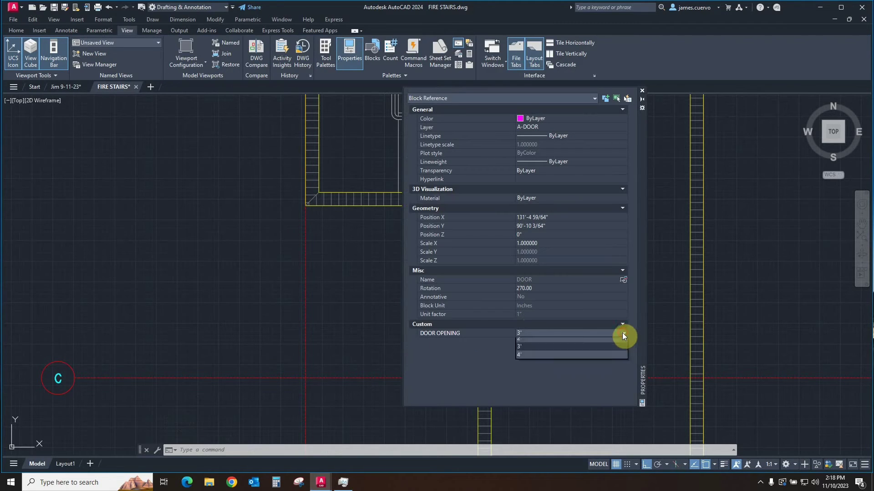
pyautogui.click(623, 333)
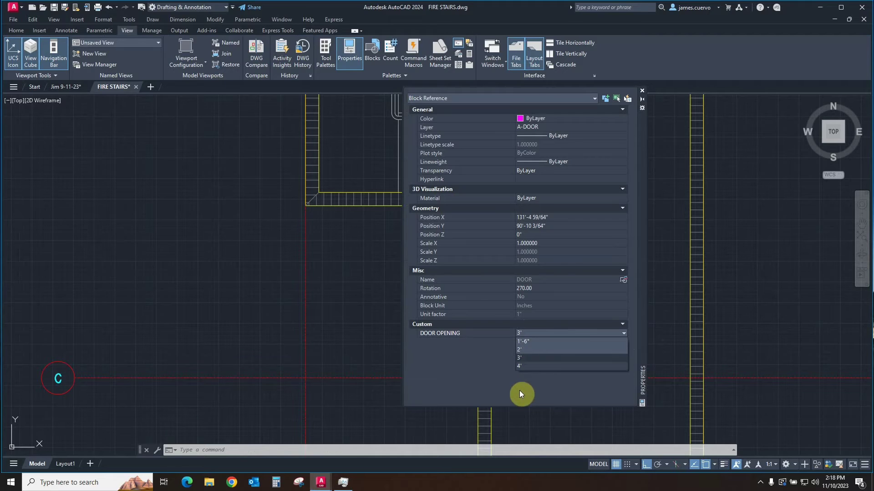
pyautogui.click(643, 91)
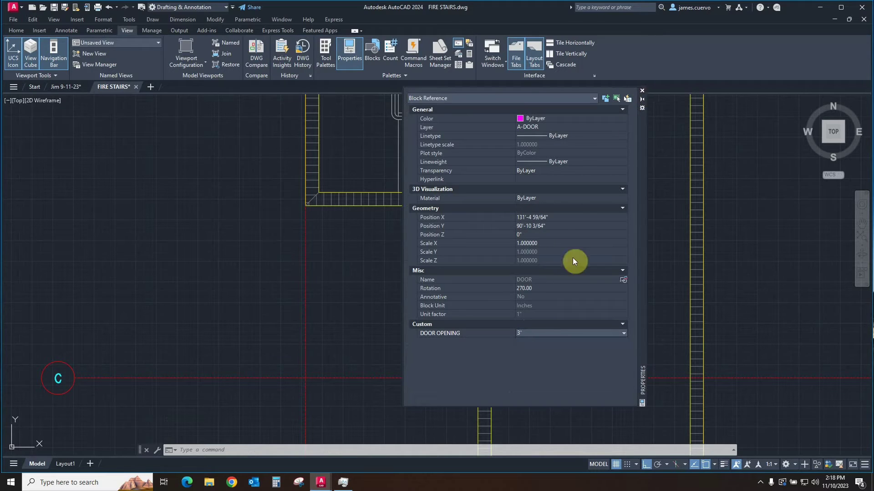
pyautogui.click(643, 91)
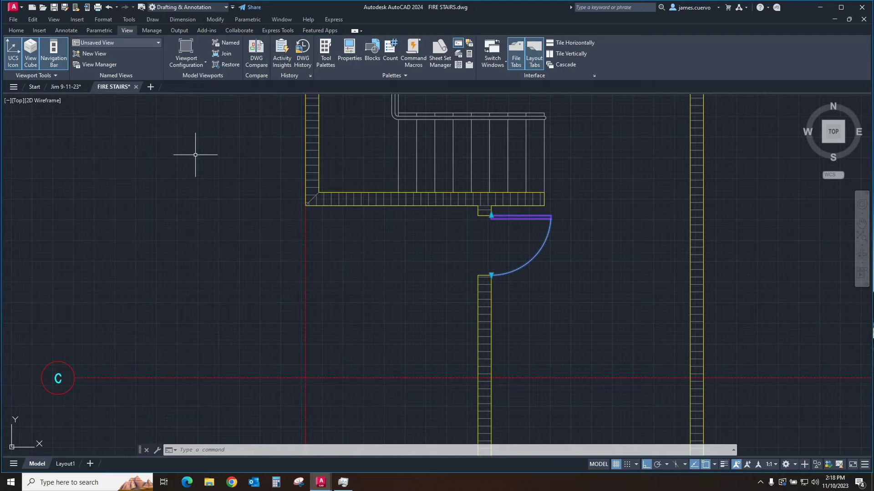
pyautogui.click(65, 87)
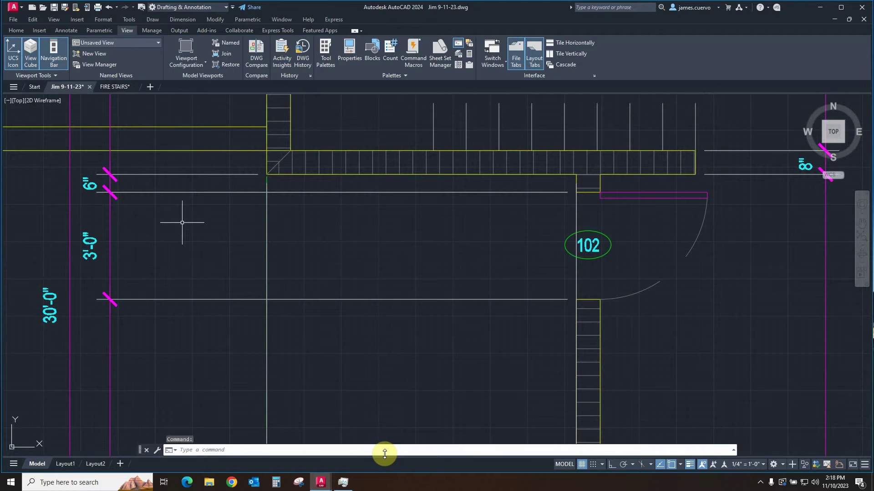
# Step: Drag FIRE STAIRS's DOOR block from DesignCenter into the plan, left of the stairwell
pyautogui.scroll(-4, 441, 344)
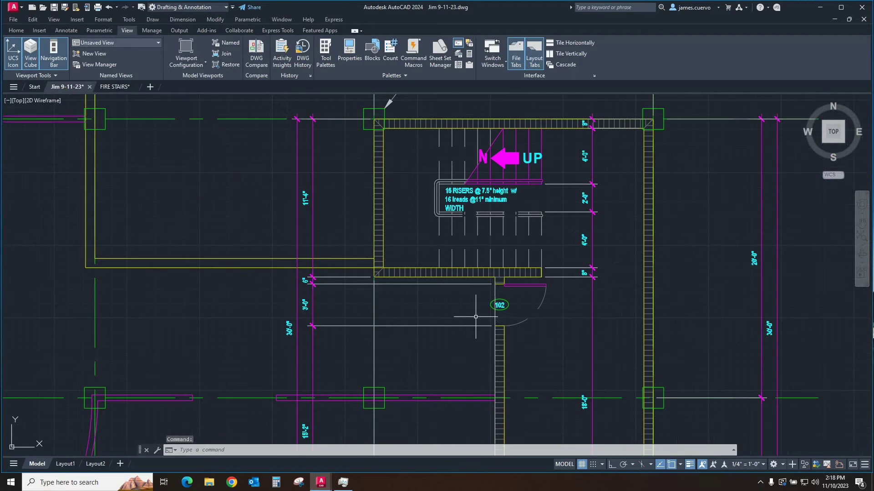
pyautogui.click(458, 65)
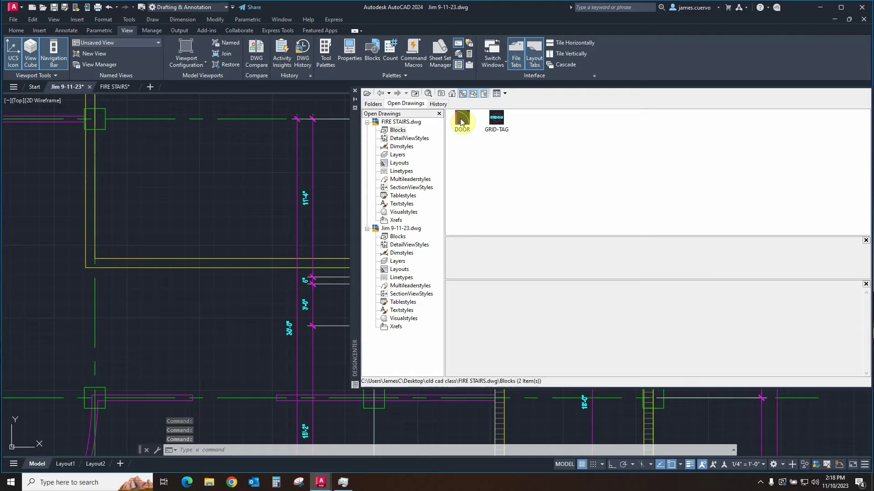
pyautogui.moveTo(462, 122)
pyautogui.mouseDown()
pyautogui.moveTo(335, 230)
pyautogui.moveTo(214, 316)
pyautogui.mouseUp()
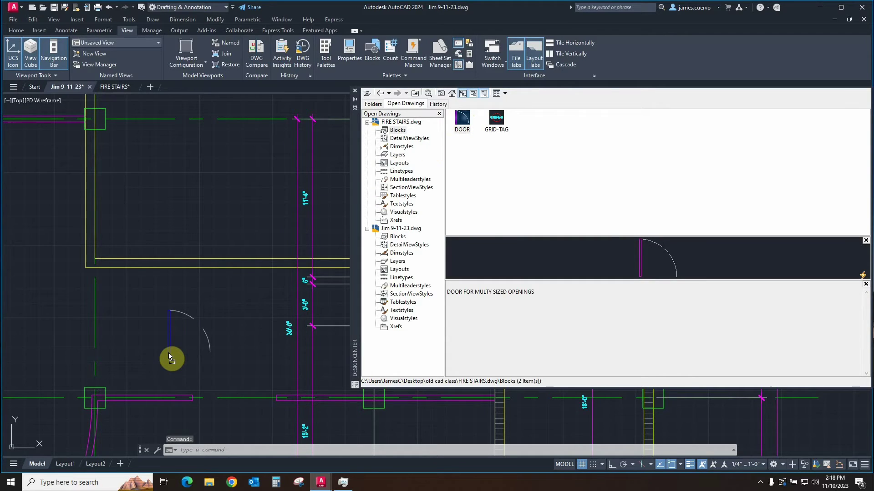
pyautogui.moveTo(168, 357); pyautogui.dragTo(168, 356)
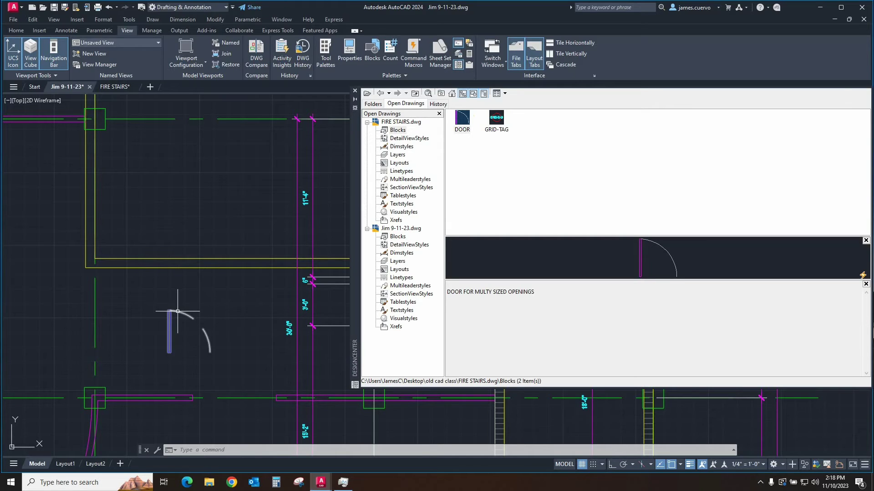
pyautogui.click(356, 92)
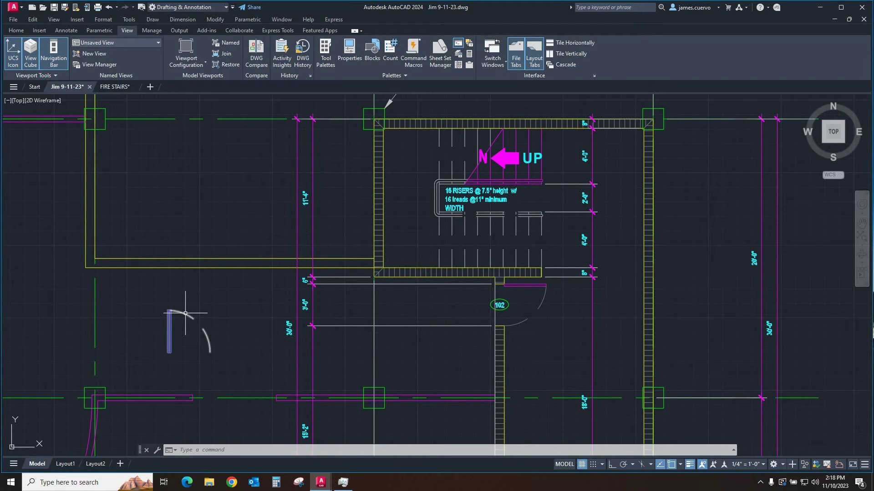
# Step: Open the inserted door's Properties and confirm its DOOR OPENING sizes carried over, staying 3'-0"
pyautogui.click(185, 314)
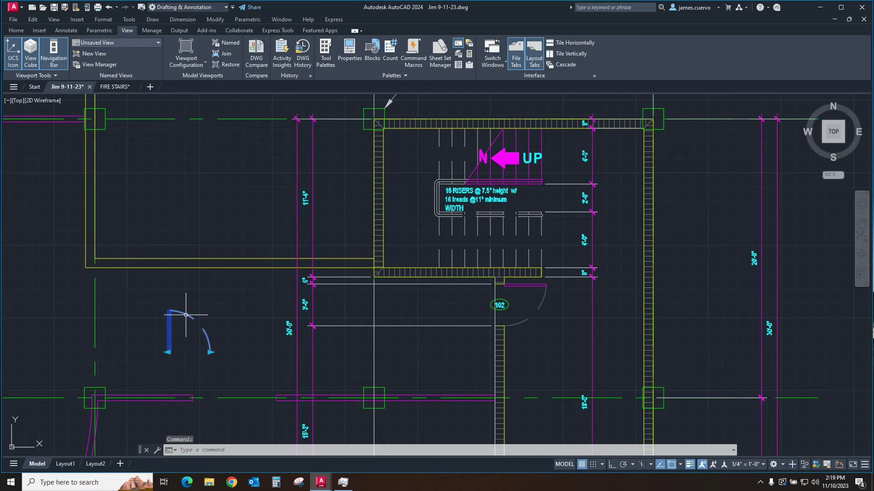
pyautogui.rightClick(186, 315)
pyautogui.click(210, 301)
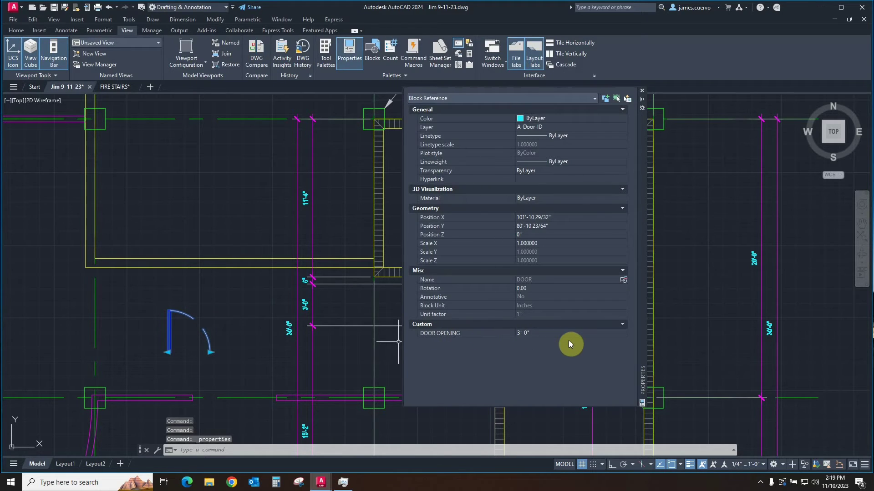
pyautogui.click(624, 333)
pyautogui.click(624, 332)
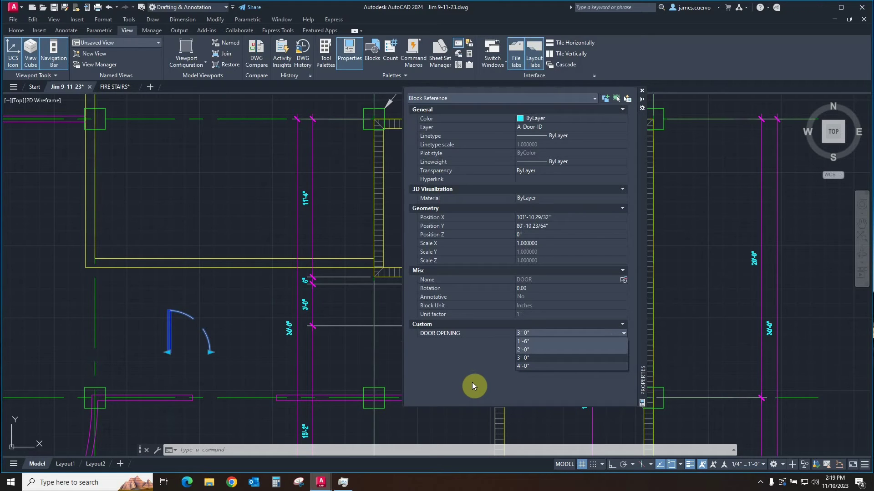
pyautogui.click(643, 88)
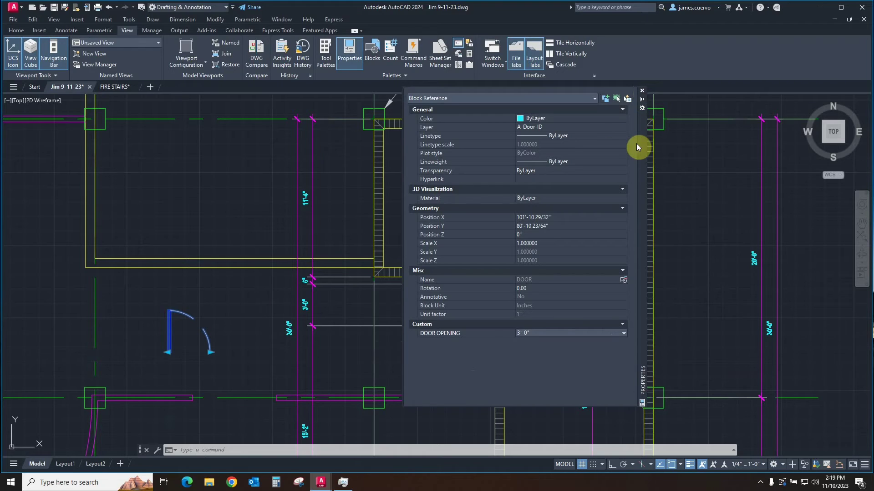
# Step: Close the door's Properties palette so the plan with the inserted door is visible
pyautogui.click(642, 90)
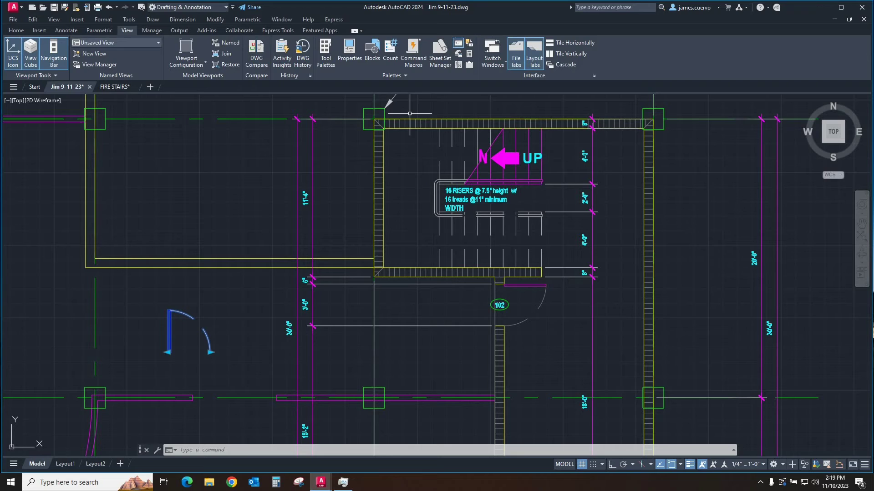
# Step: Reopen DesignCenter and browse FIRE STAIRS categories from DetailViewStyles through Layers, Linetypes and Styles down to Xrefs
pyautogui.click(458, 66)
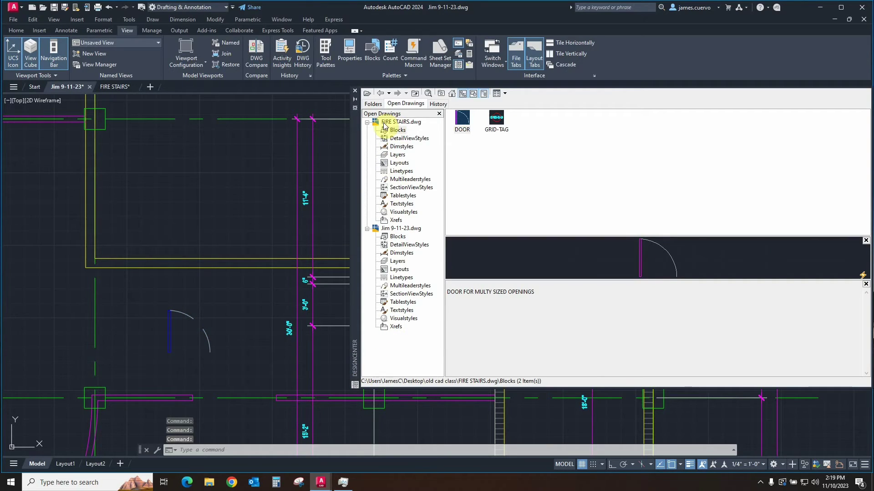
pyautogui.click(402, 140)
pyautogui.click(402, 147)
pyautogui.click(397, 155)
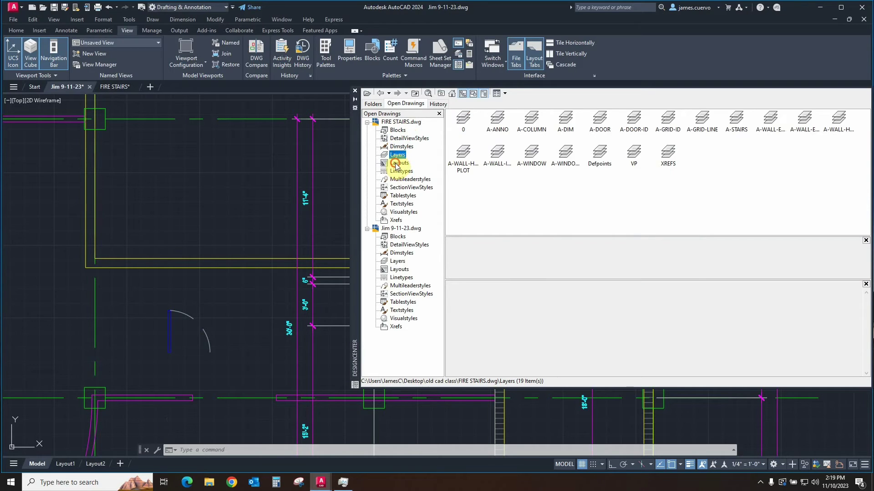
pyautogui.click(398, 163)
pyautogui.click(397, 171)
pyautogui.click(398, 179)
pyautogui.click(399, 188)
pyautogui.click(400, 196)
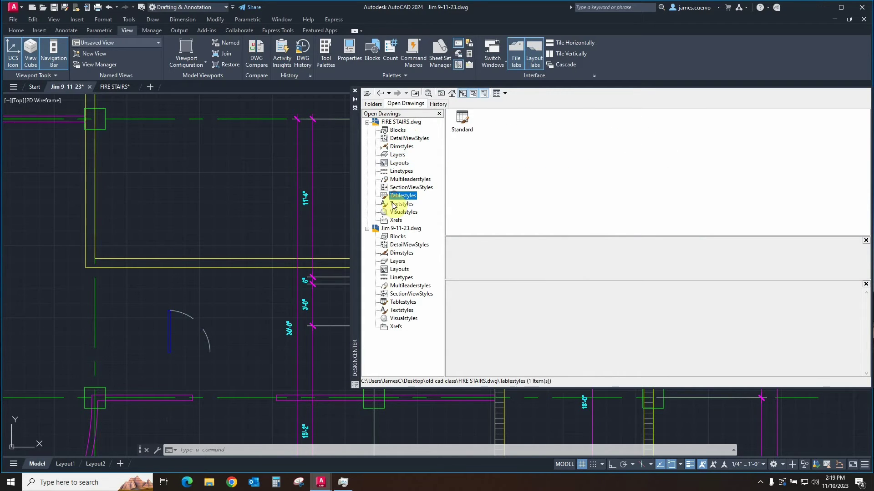
pyautogui.click(399, 204)
pyautogui.click(400, 212)
pyautogui.click(396, 220)
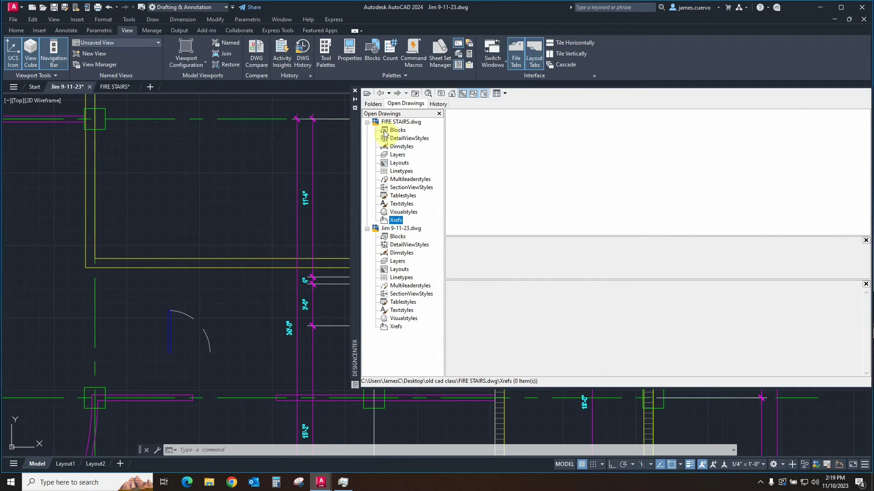
# Step: Close DesignCenter and return to the FIRE STAIRS drawing
pyautogui.click(355, 93)
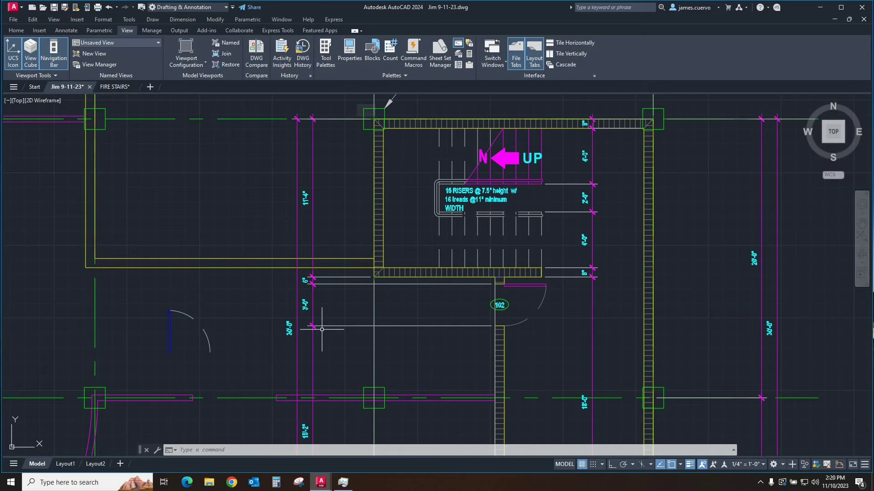
pyautogui.click(117, 88)
pyautogui.scroll(-2, 556, 238)
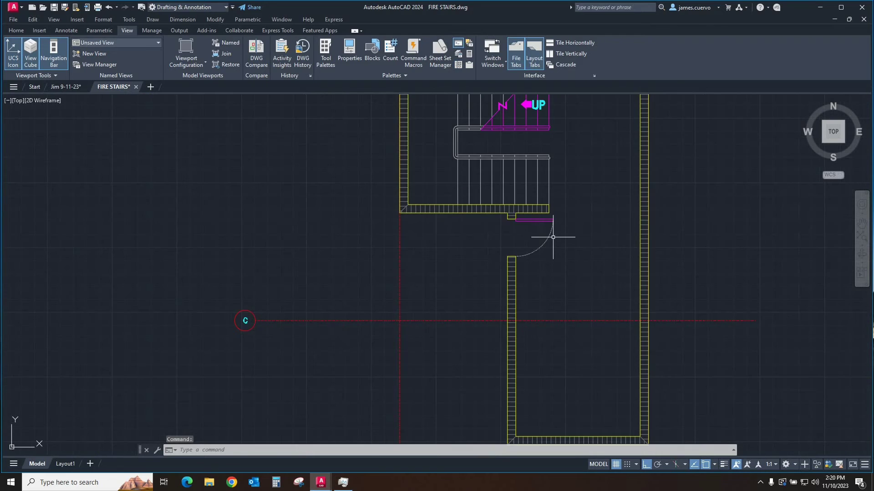
pyautogui.scroll(-2, 400, 419)
pyautogui.scroll(4, 487, 232)
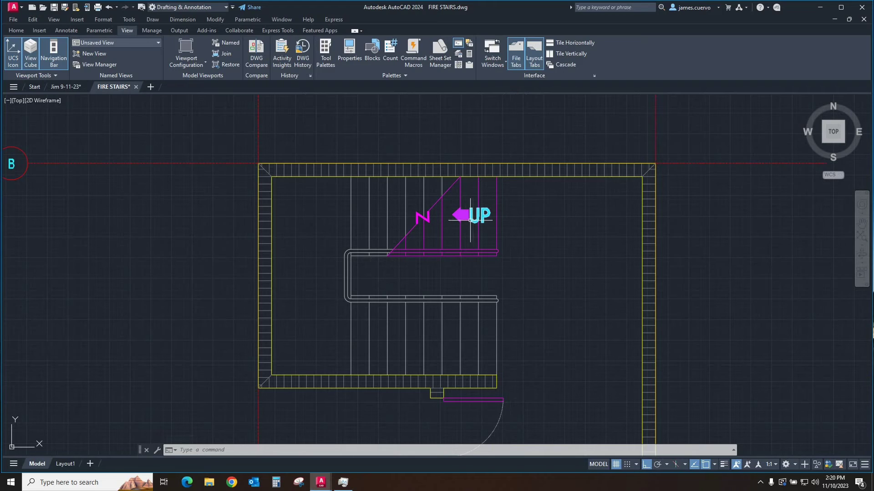
# Step: Start a new block definition named 'stairs up direction'
pyautogui.click(40, 31)
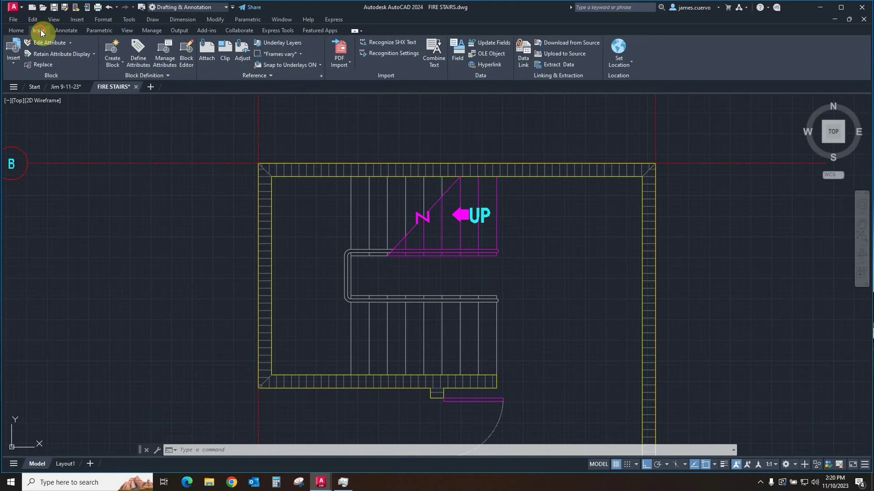
pyautogui.click(114, 63)
pyautogui.click(126, 81)
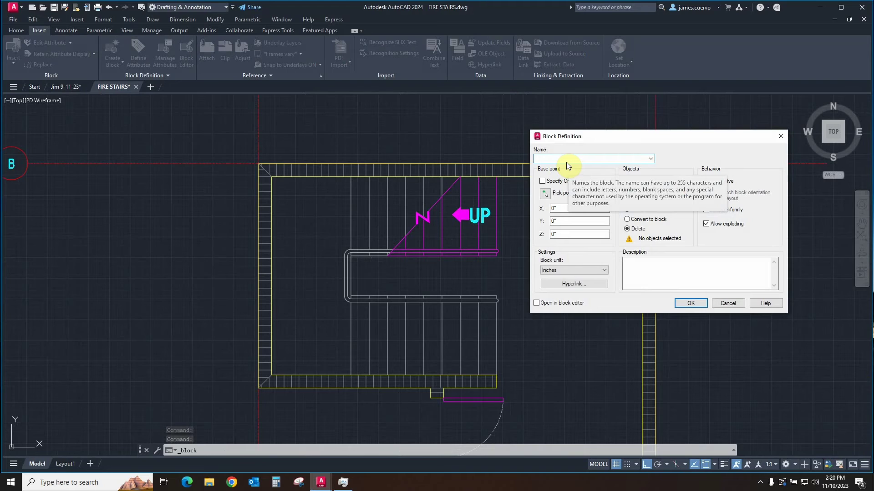
pyautogui.write('stairs up direction')
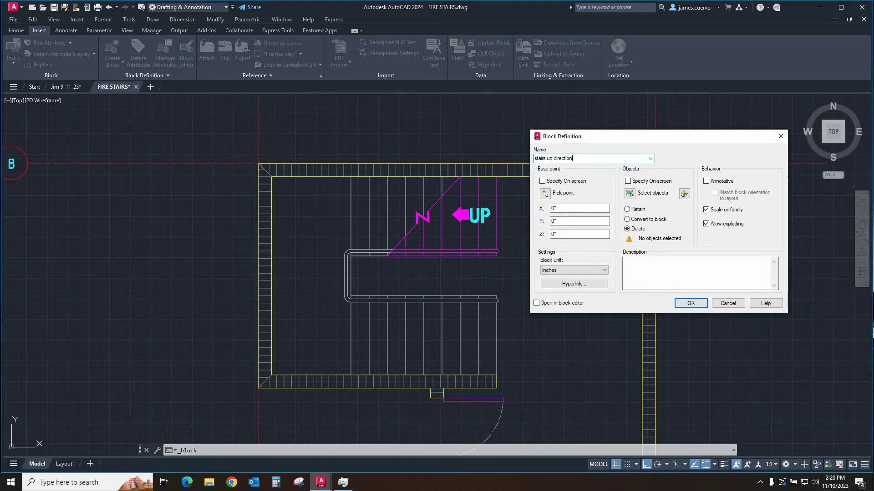
# Step: Window-select the UP arrow and its text and pick the base point beside the arrow
pyautogui.click(629, 194)
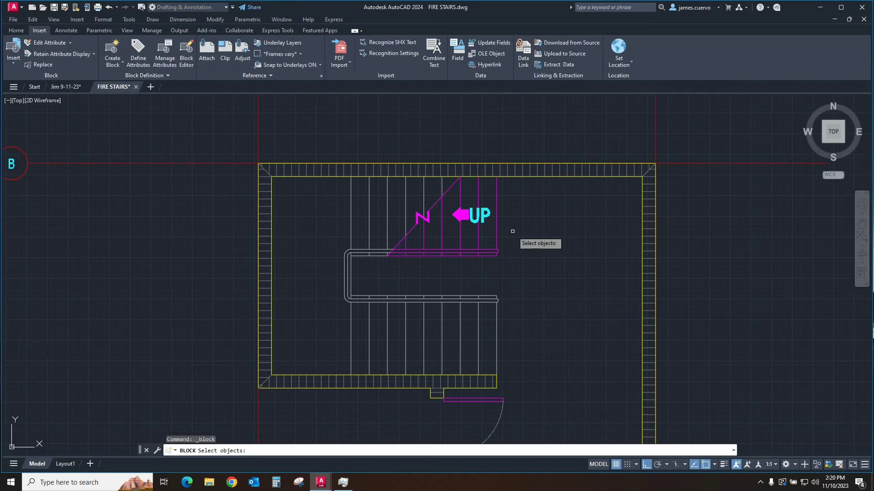
pyautogui.click(447, 201)
pyautogui.click(524, 259)
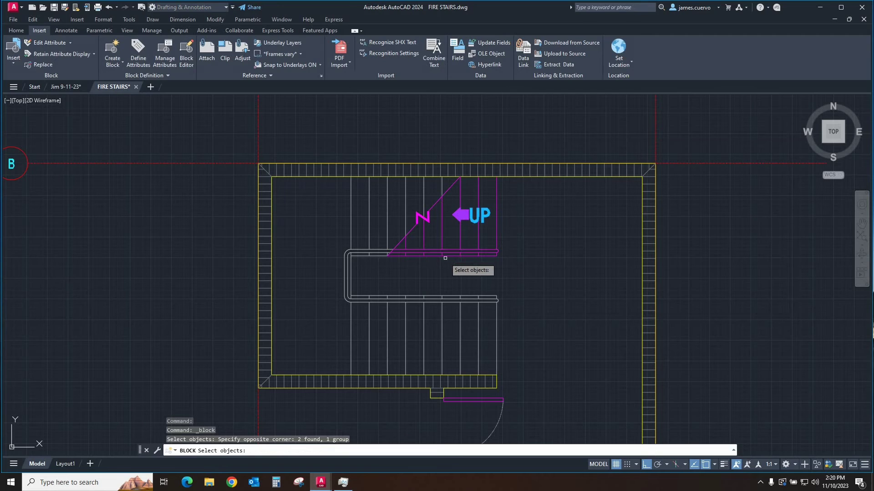
pyautogui.press('Return')
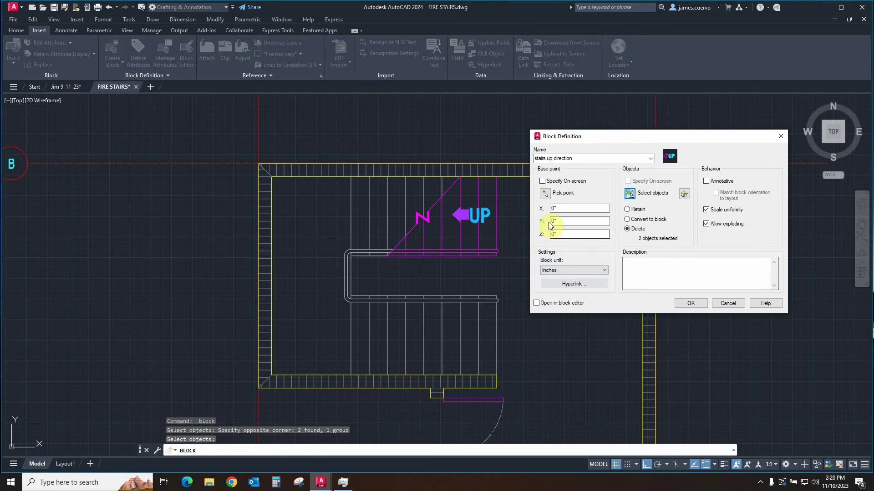
pyautogui.click(545, 194)
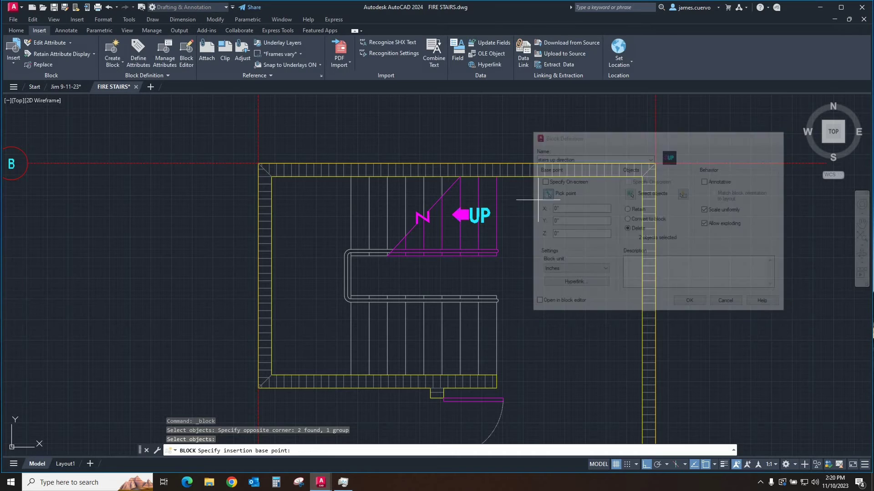
pyautogui.click(471, 218)
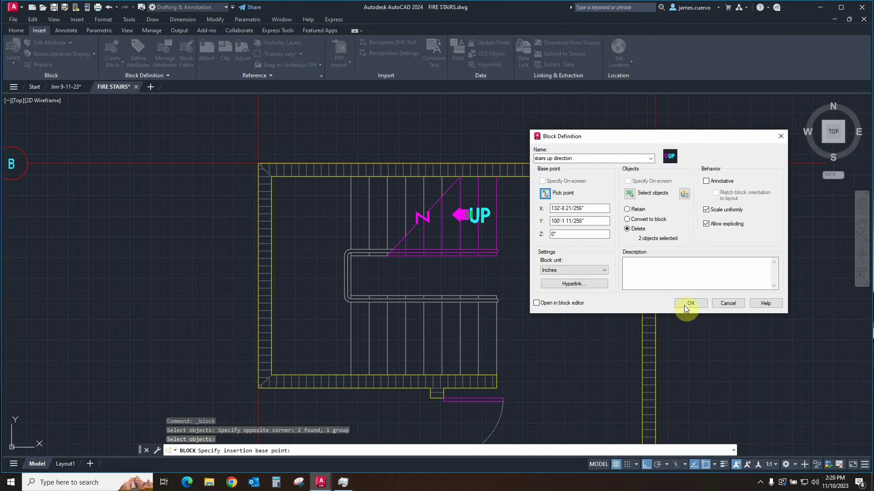
pyautogui.click(670, 273)
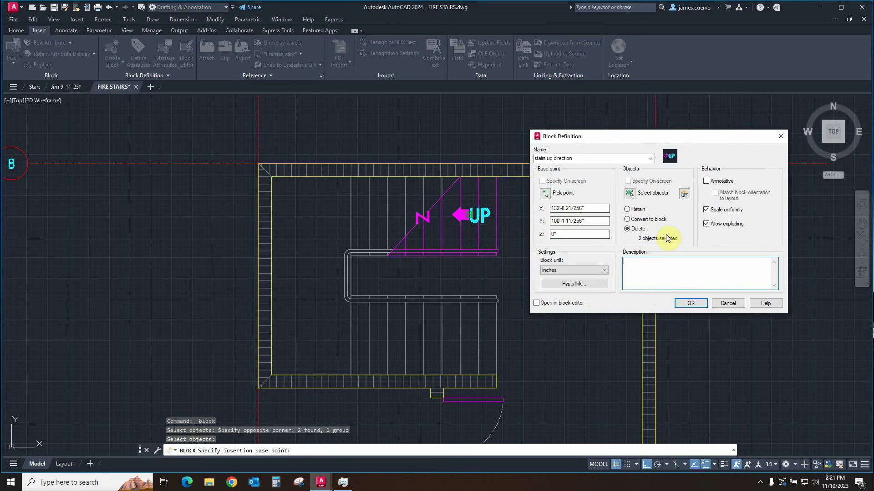
# Step: Finish the 'stairs up direction' block, then restore the erased UP arrow with OOPS
pyautogui.click(695, 303)
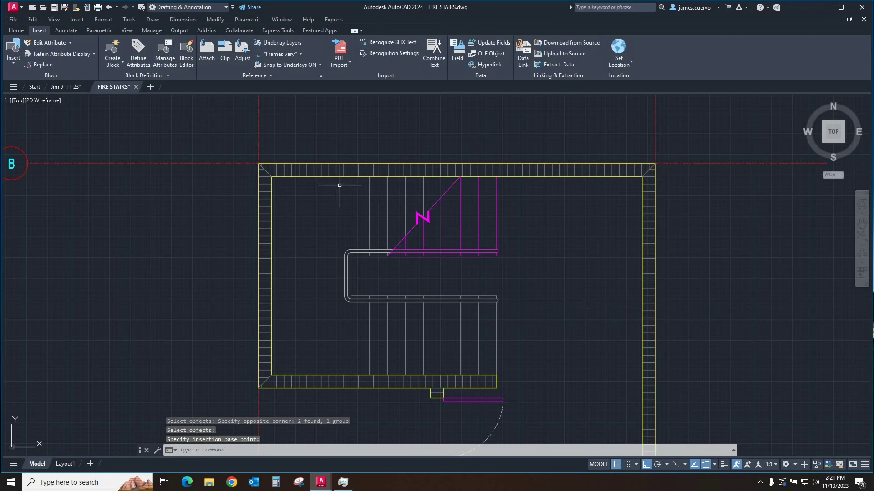
pyautogui.write('oops')
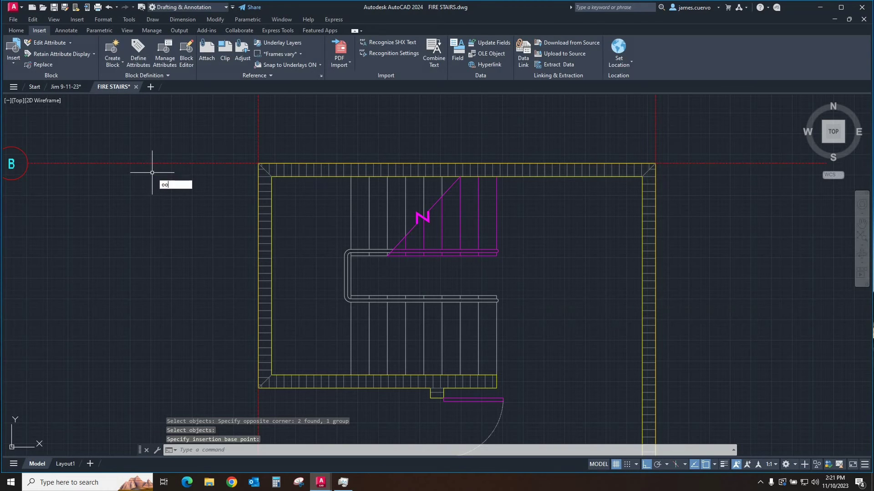
pyautogui.press('Return')
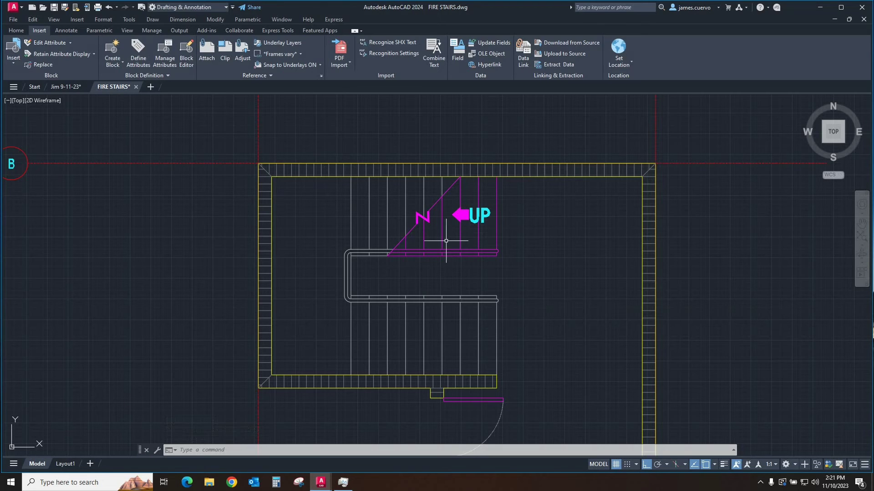
# Step: Switch to the Jim 9-11-23 plan and open DesignCenter on FIRE STAIRS.dwg's Blocks
pyautogui.click(64, 91)
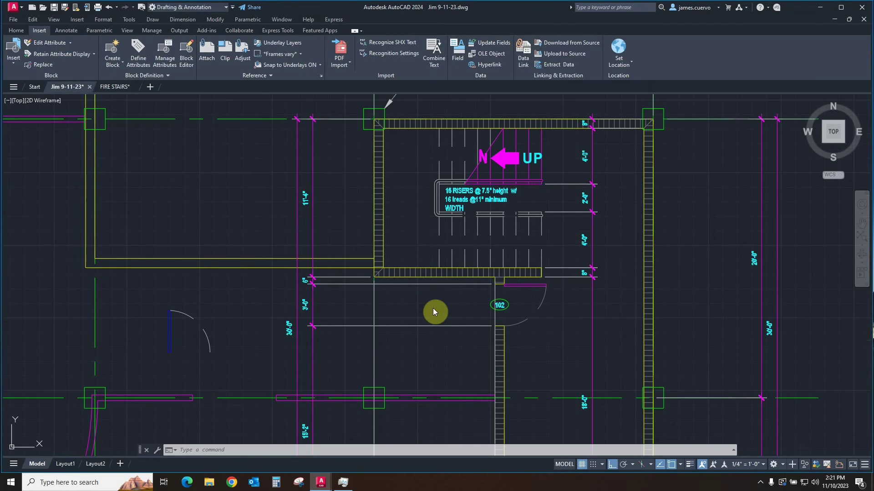
pyautogui.click(433, 312)
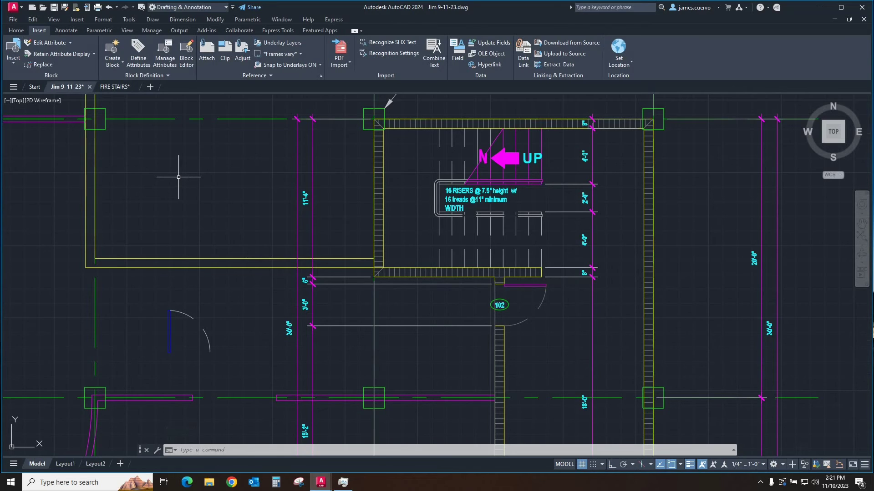
pyautogui.click(16, 30)
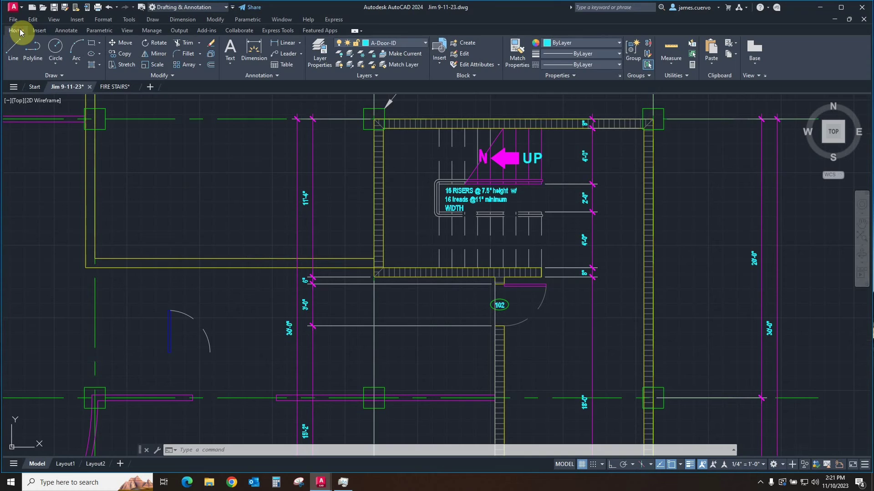
pyautogui.click(127, 30)
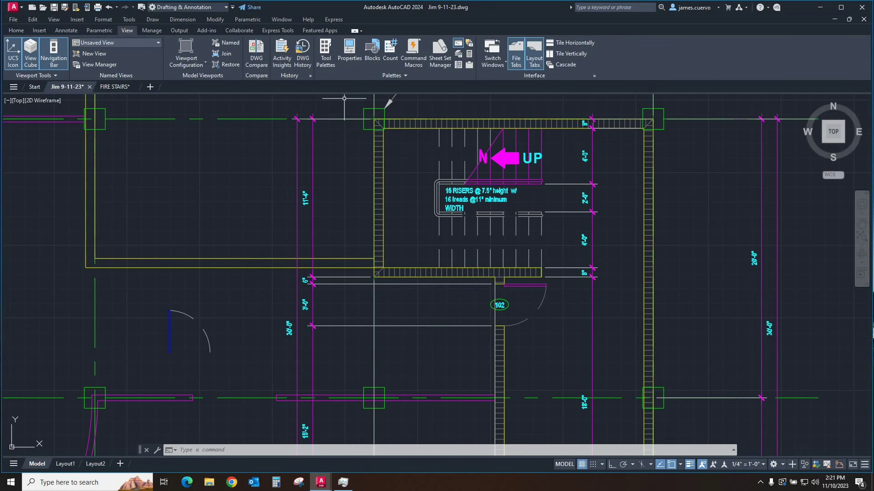
pyautogui.click(458, 66)
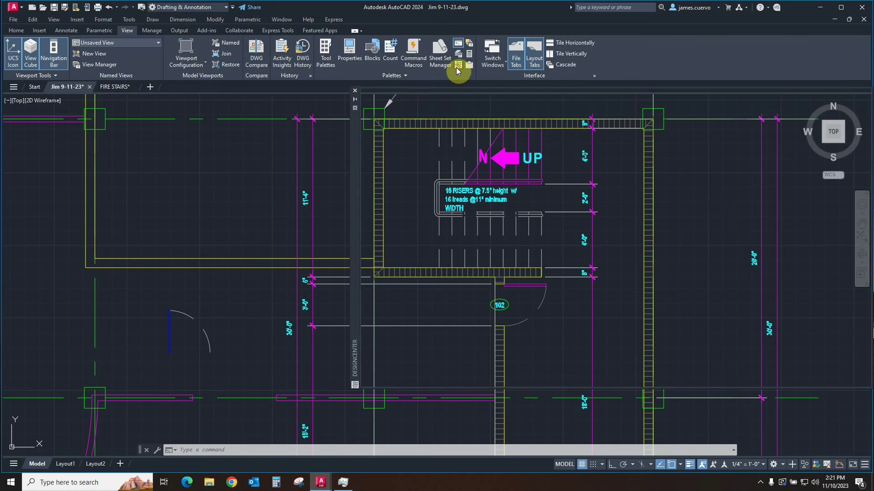
pyautogui.click(396, 131)
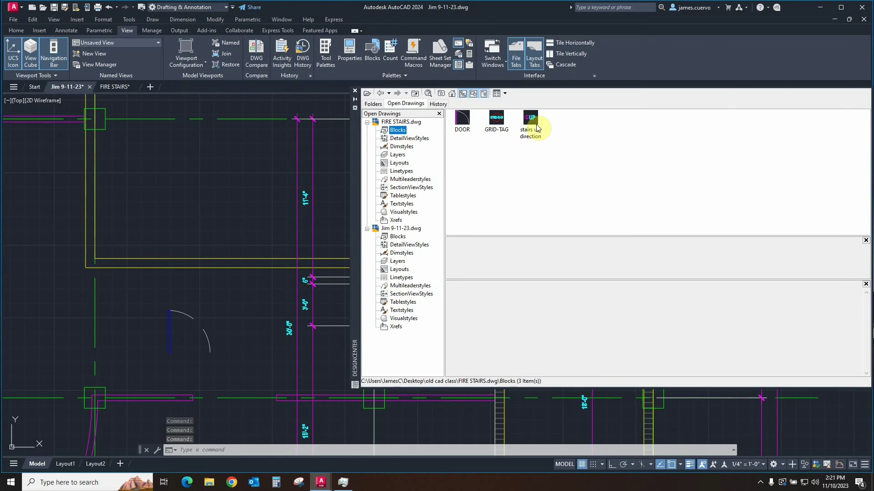
# Step: Drag the 'stairs up direction' block into the plan's upper left, then return to FIRE STAIRS
pyautogui.moveTo(537, 127)
pyautogui.mouseDown()
pyautogui.moveTo(468, 187)
pyautogui.moveTo(224, 211)
pyautogui.moveTo(205, 199)
pyautogui.mouseUp()
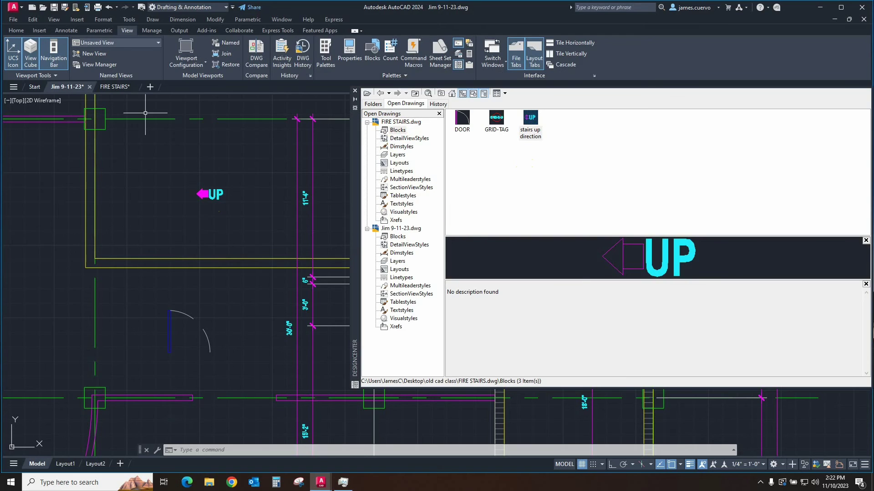
pyautogui.click(116, 87)
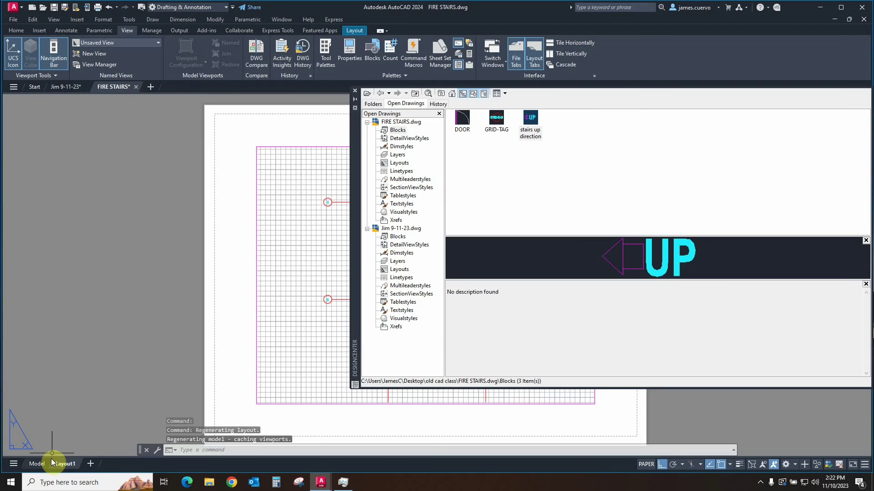
# Step: In FIRE STAIRS model space, close DesignCenter and check the Insert gallery lists 'stairs up direction'
pyautogui.click(37, 464)
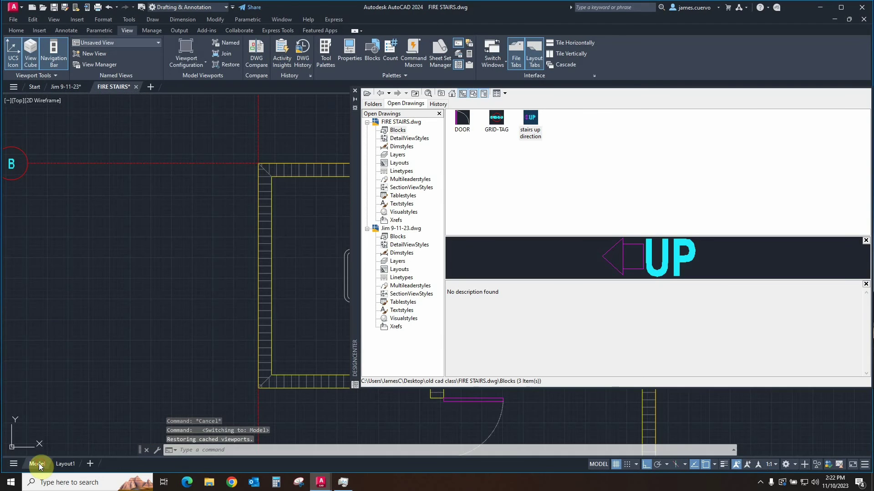
pyautogui.click(355, 94)
pyautogui.click(355, 95)
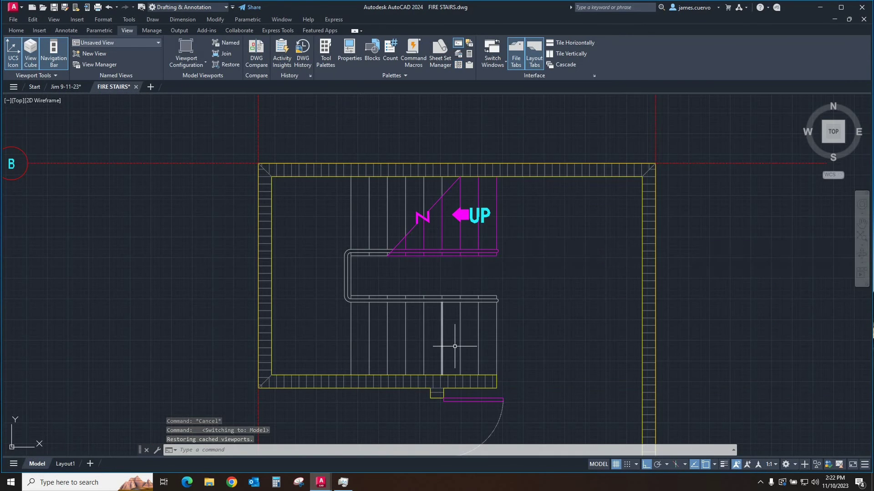
pyautogui.click(40, 30)
pyautogui.click(13, 67)
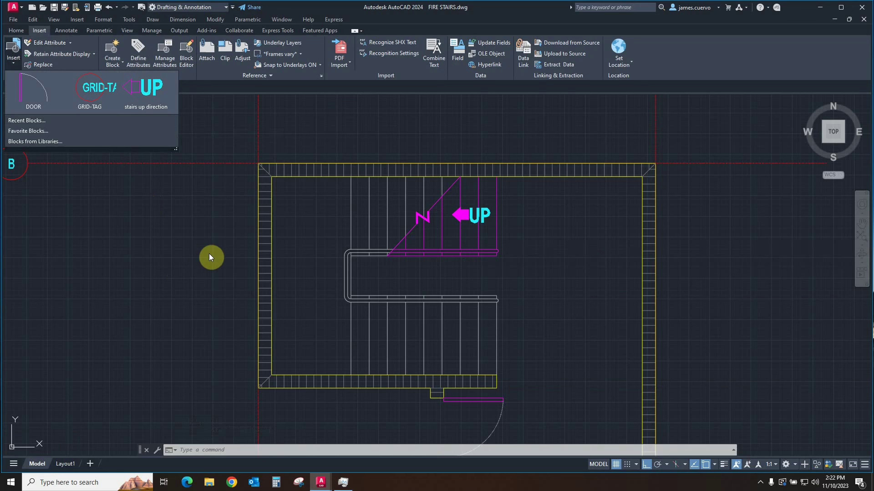
pyautogui.click(130, 239)
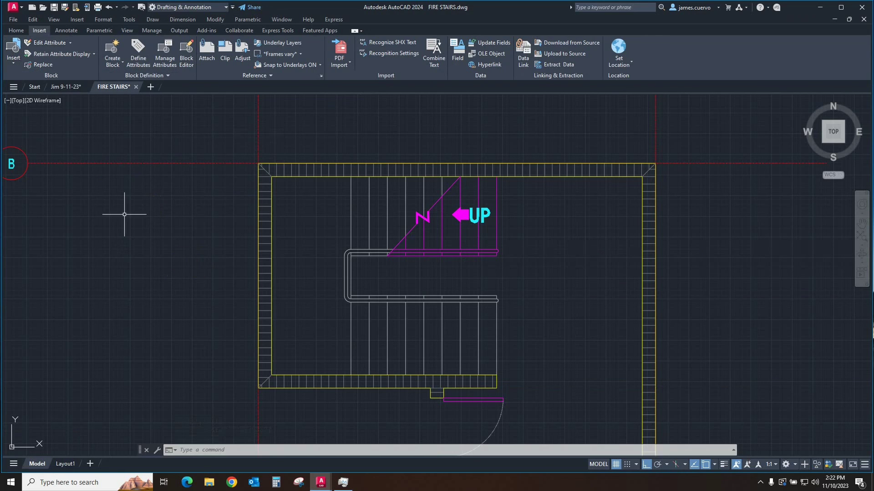
# Step: Back in the Jim 9-11-23 plan, reopen DesignCenter and float it over the drawing
pyautogui.click(69, 86)
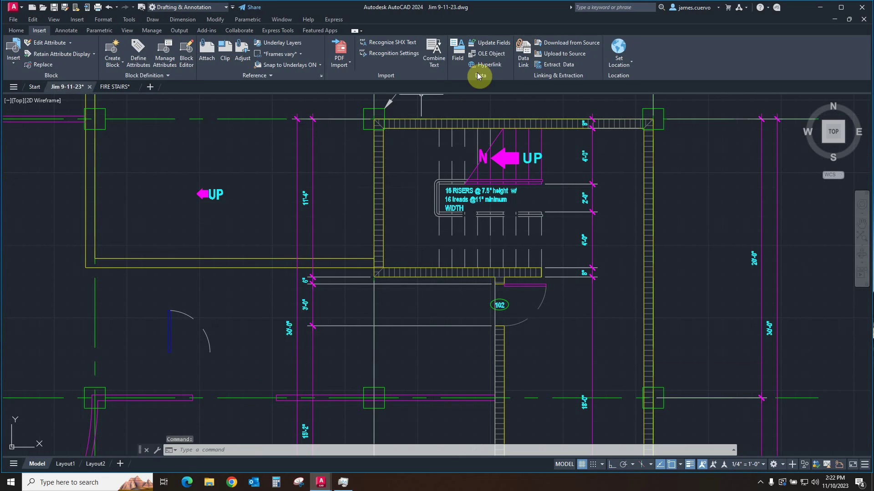
pyautogui.click(134, 31)
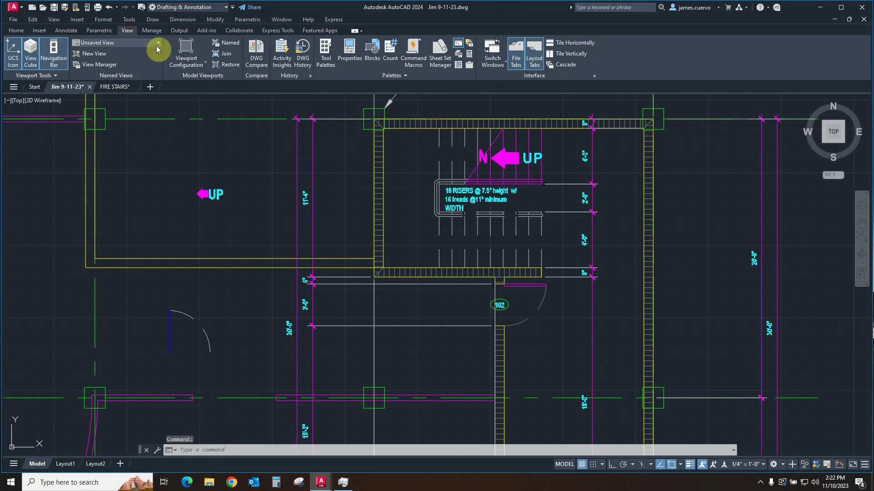
pyautogui.click(458, 65)
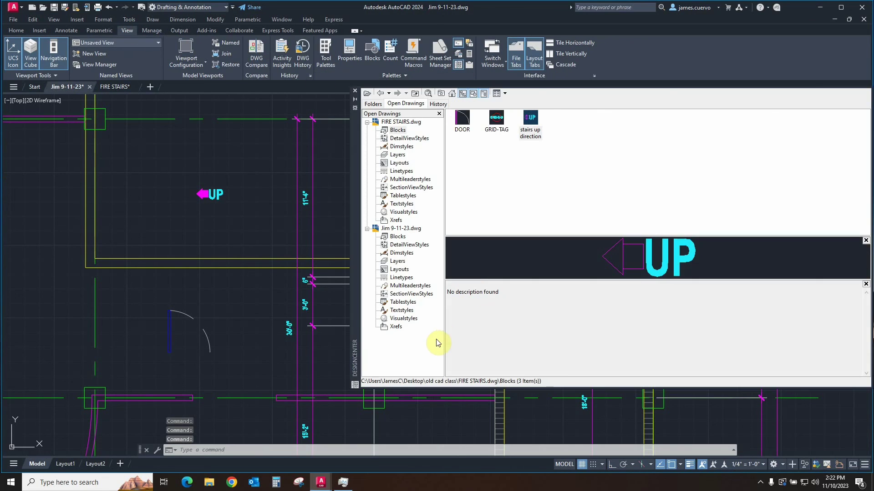
pyautogui.moveTo(349, 265); pyautogui.dragTo(220, 291)
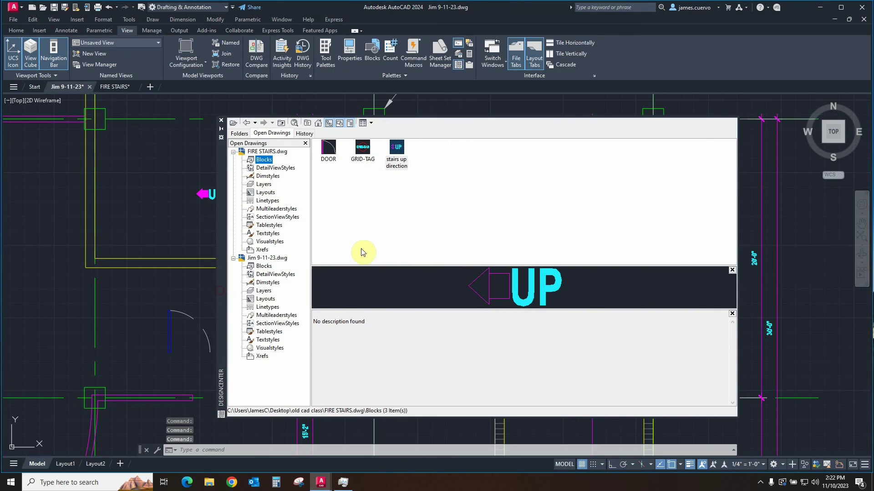